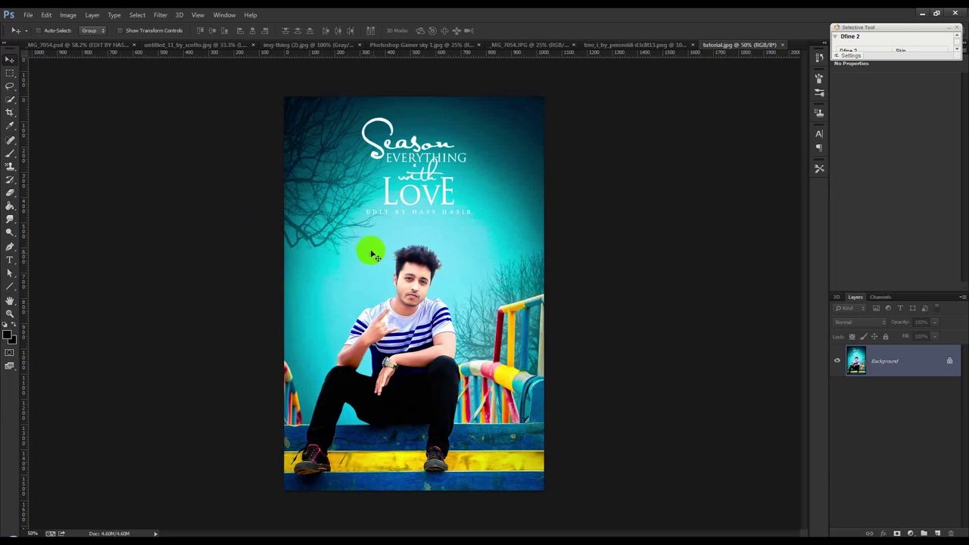
Bring the original _MG_7054.JPG photo into view, zoomed in slightly.
left_click(86, 49)
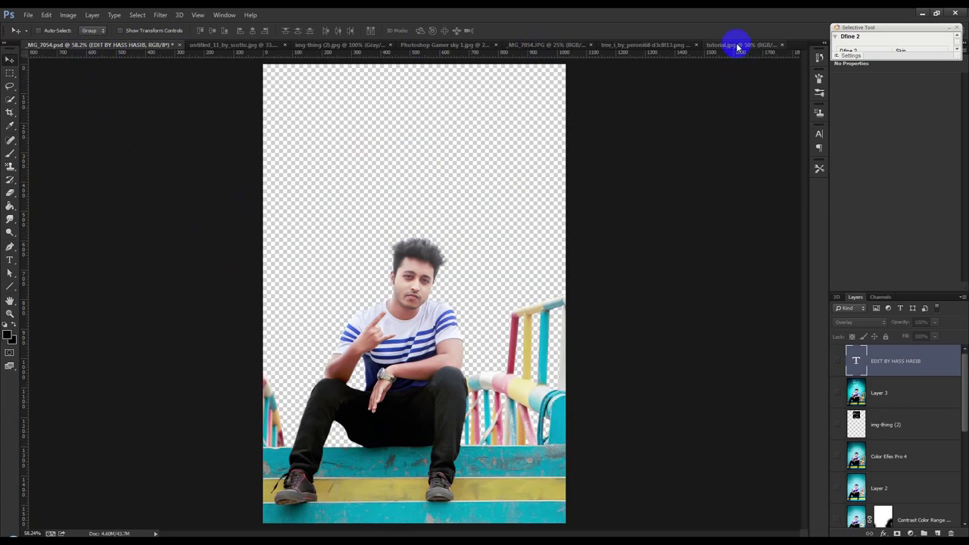
left_click(595, 48)
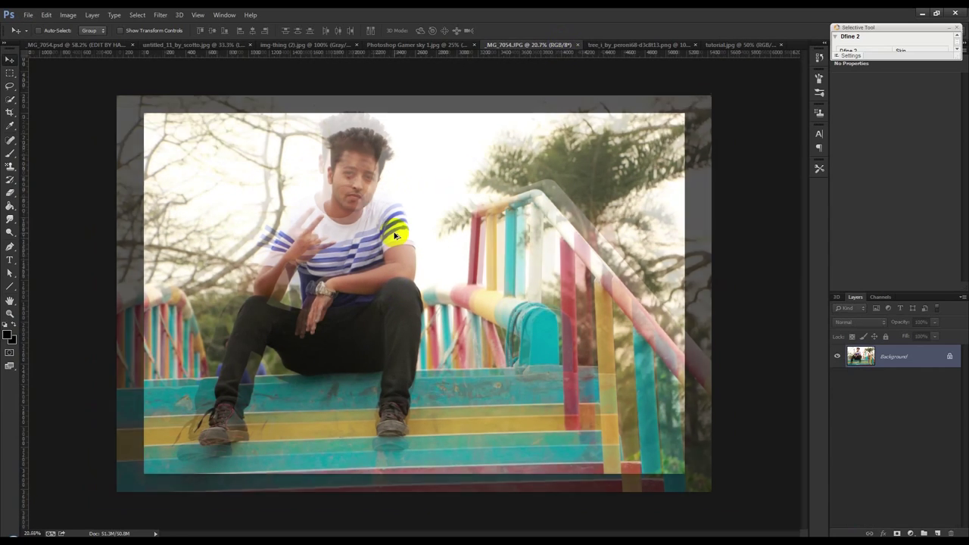
key("ctrl+plus")
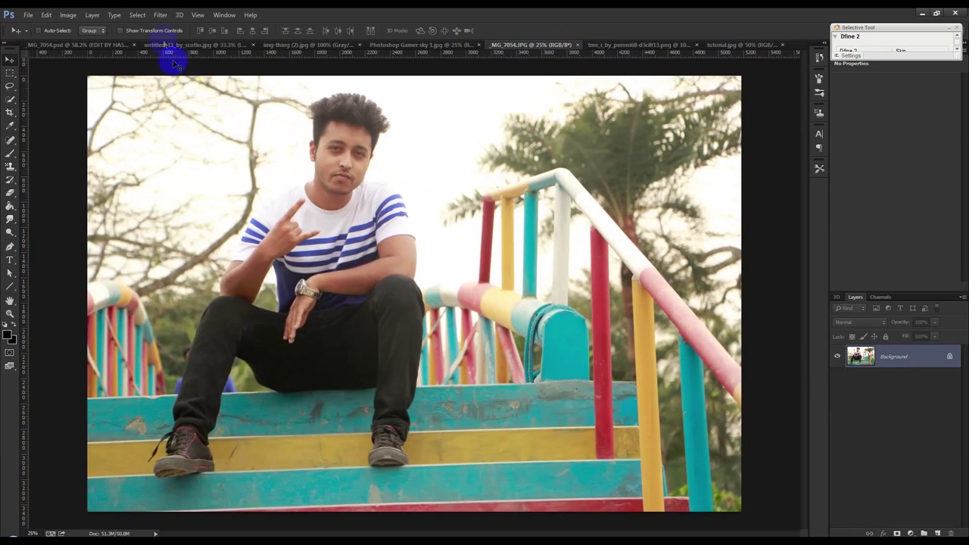
Start the Camera Raw filter on the photo and pull Highlights down to -100.
left_click(160, 16)
left_click(189, 75)
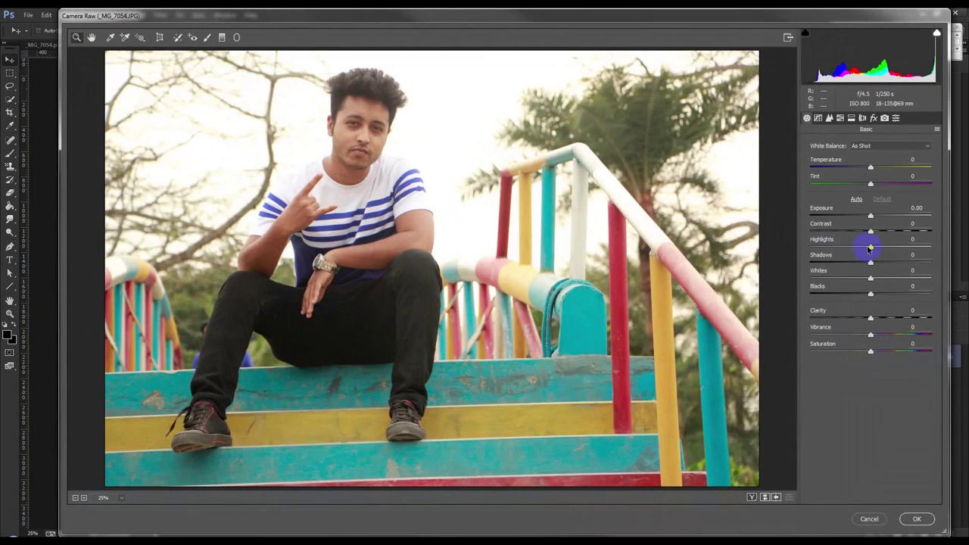
left_click_drag(869, 248, 783, 255)
In Camera Raw Basic, nudge Shadows, add Clarity to +48 and raise Whites to +19.
left_click_drag(867, 265, 870, 264)
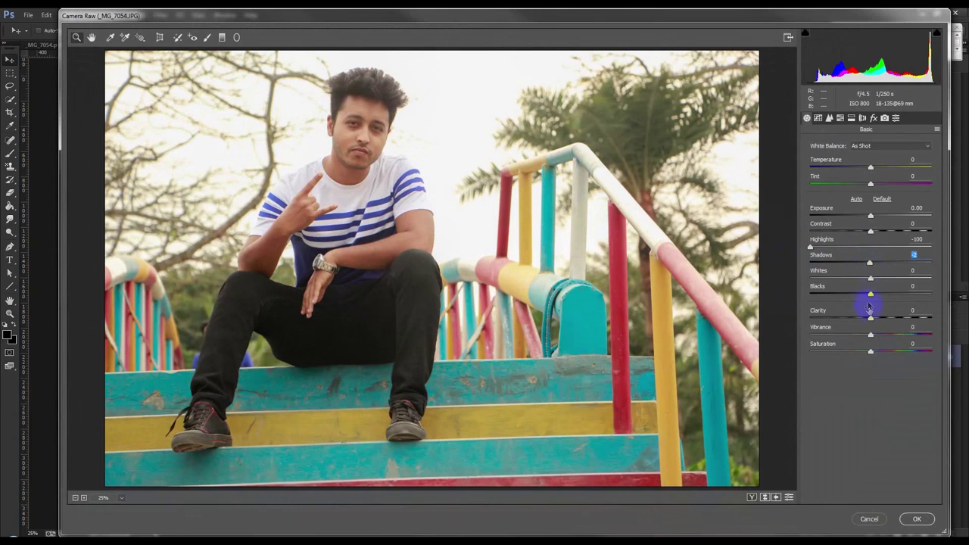
left_click_drag(870, 318, 894, 319)
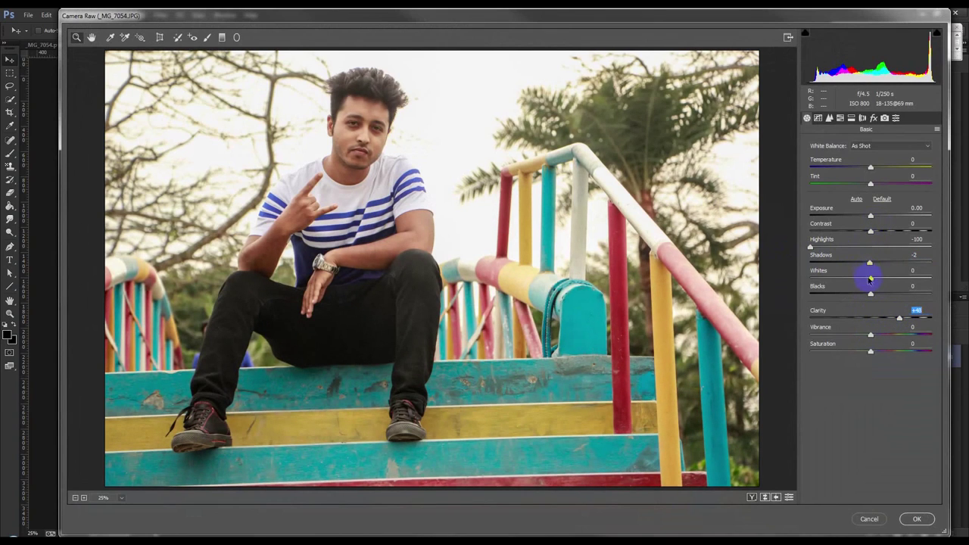
mouse_move(871, 279)
left_mouse_down()
mouse_move(881, 281)
mouse_move(876, 296)
left_mouse_up()
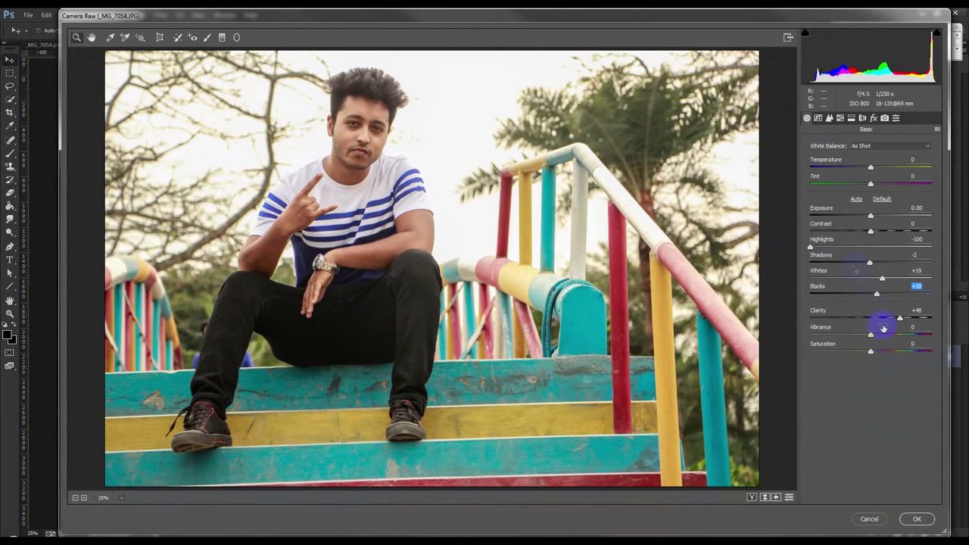
Strengthen sharpening to Amount 142 and set the Tone Curve Lights to +6.
left_click(821, 119)
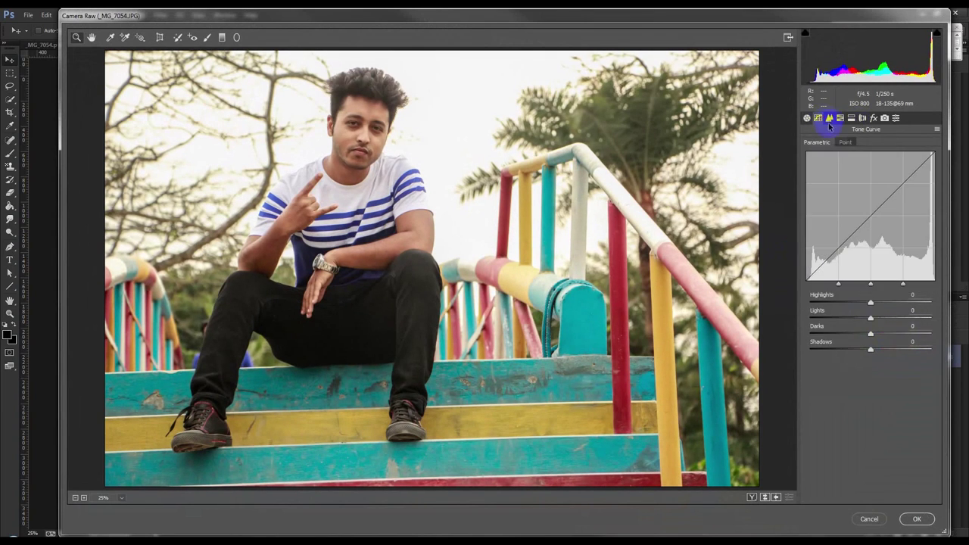
left_click(830, 119)
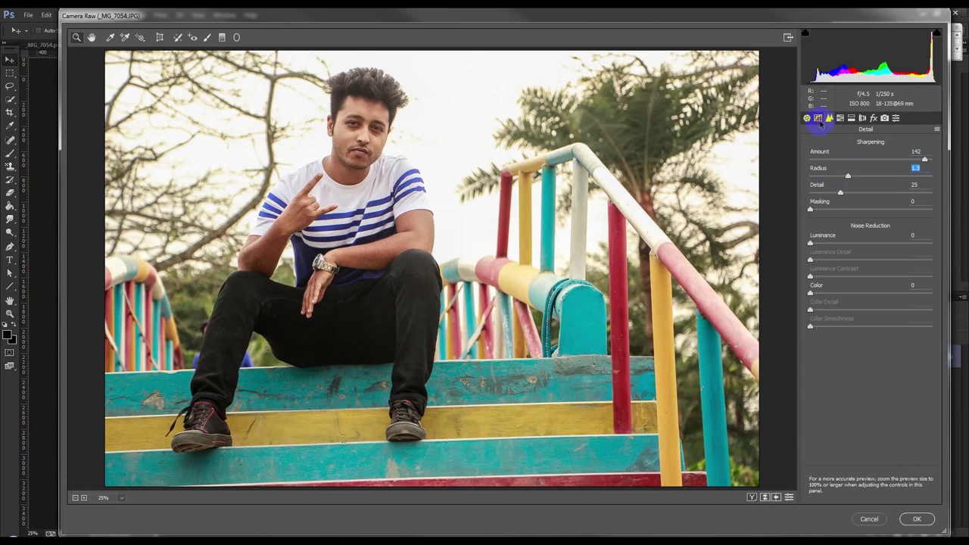
left_click(818, 119)
left_click_drag(875, 320, 875, 319)
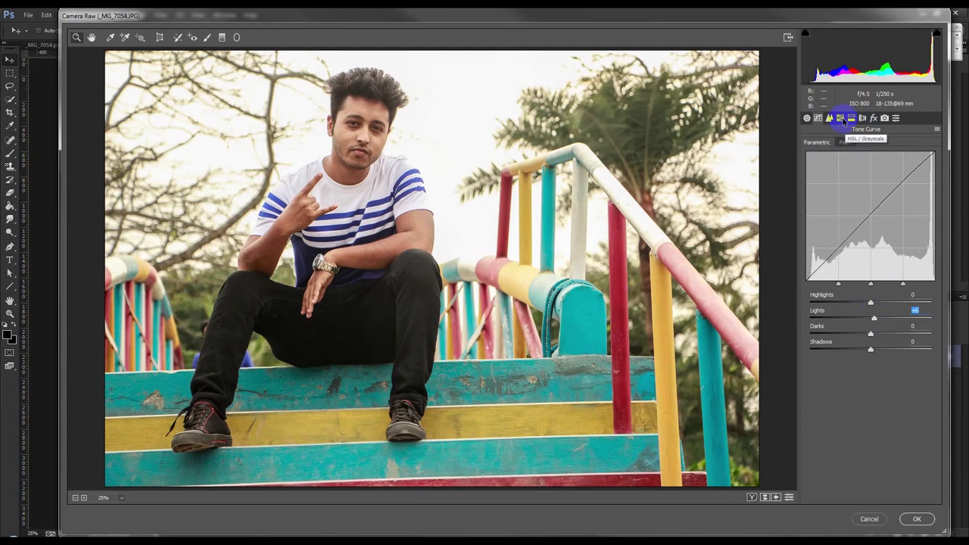
left_click(841, 119)
Brighten the Oranges luminance to about +89 in HSL/Grayscale.
left_click(871, 159)
left_click_drag(875, 210, 928, 213)
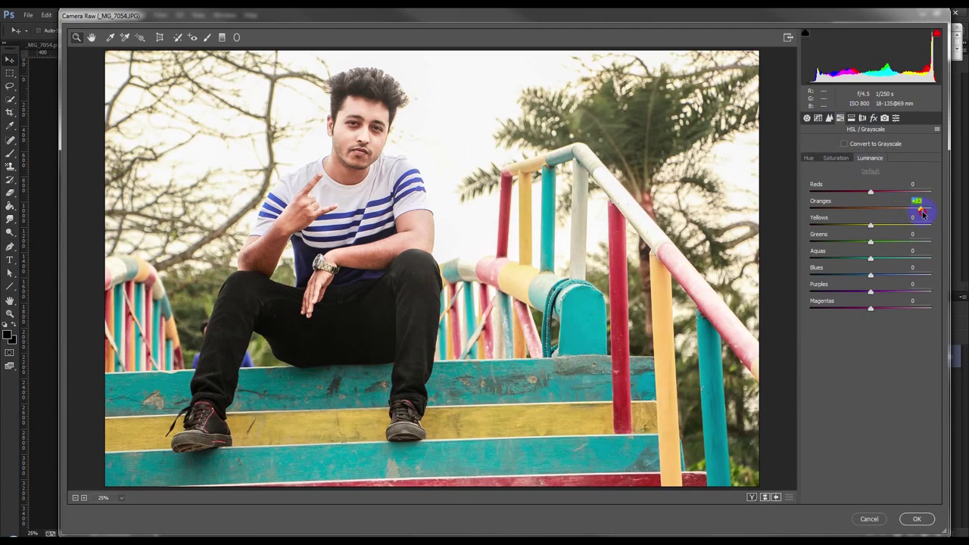
left_click(836, 159)
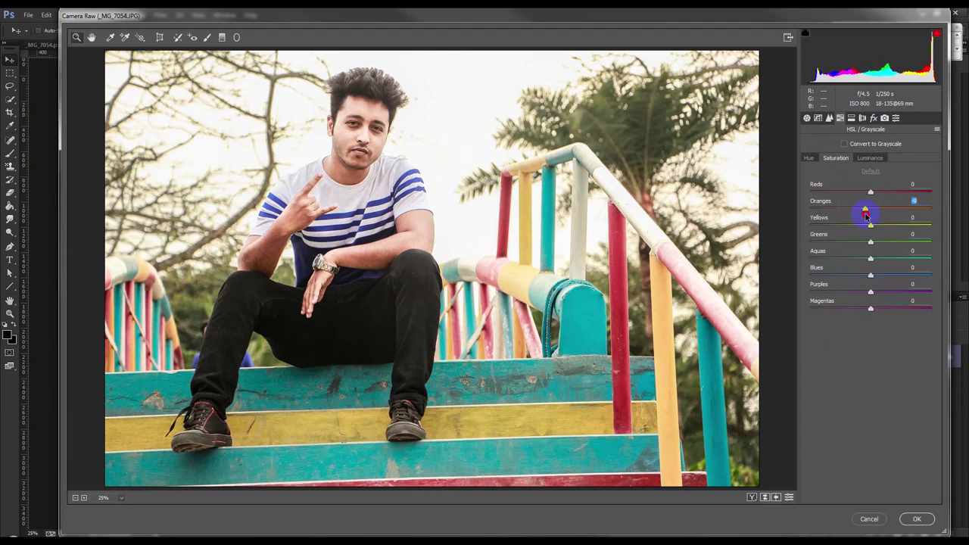
Set Temperature to -9, Blacks to +5 and Vibrance to +40, then apply Camera Raw.
left_click(818, 118)
left_click(829, 119)
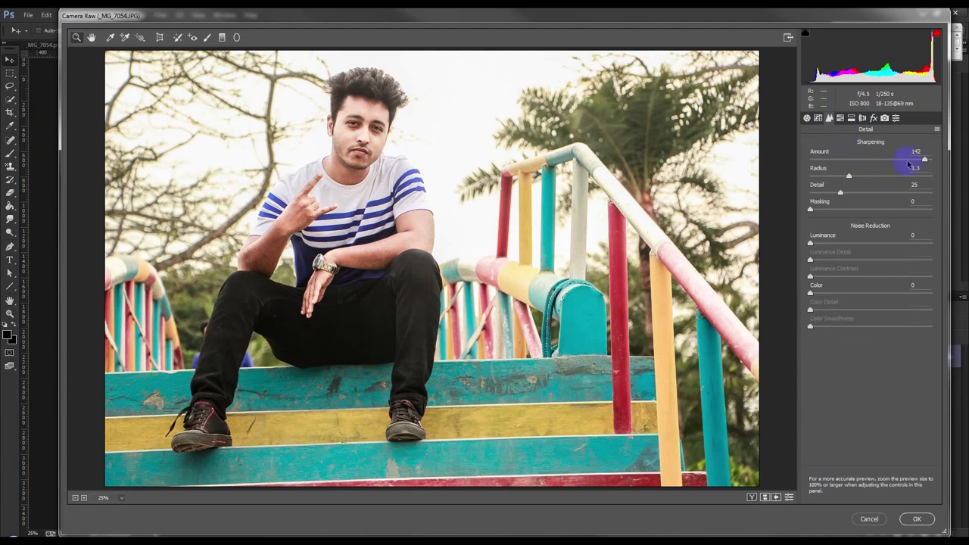
left_click(873, 118)
left_click(807, 119)
left_click_drag(870, 168, 866, 168)
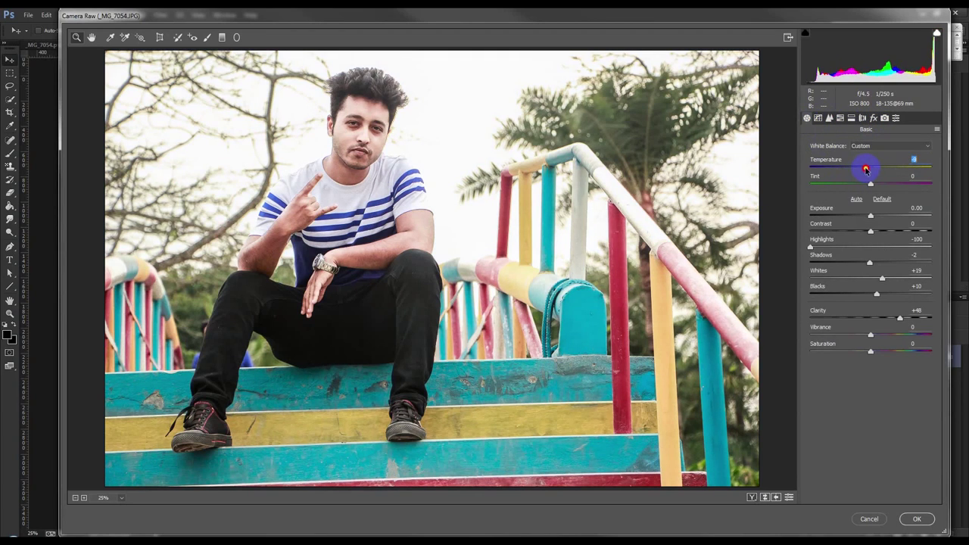
left_click_drag(877, 294, 875, 290)
left_click_drag(871, 335, 897, 338)
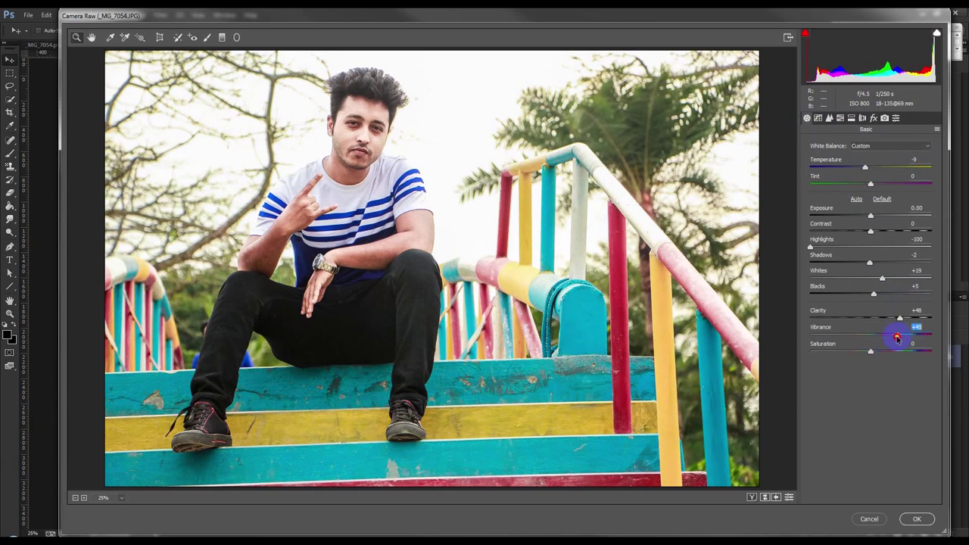
left_click(917, 520)
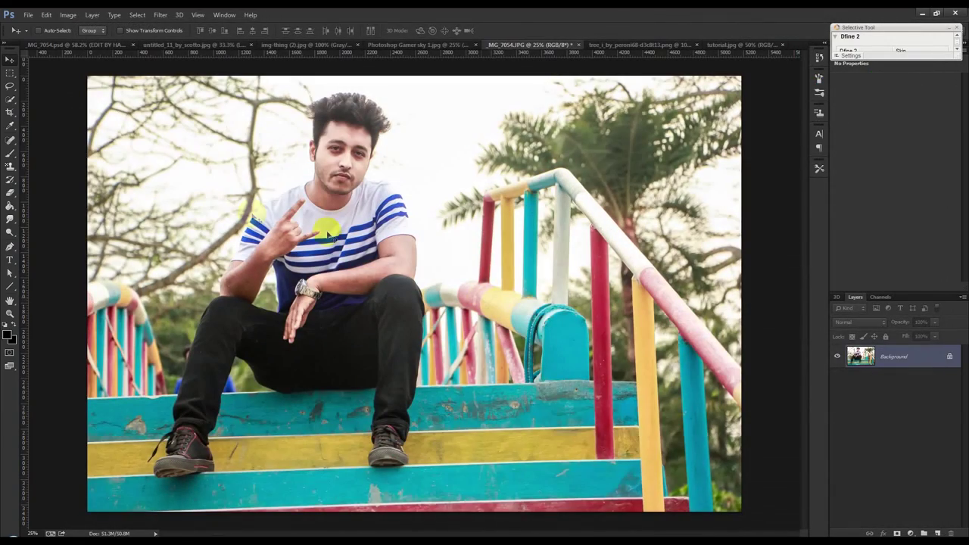
Straighten the photo, trim the right side and extend the top into a tall portrait crop.
left_click(9, 114)
left_click_drag(759, 255, 765, 267)
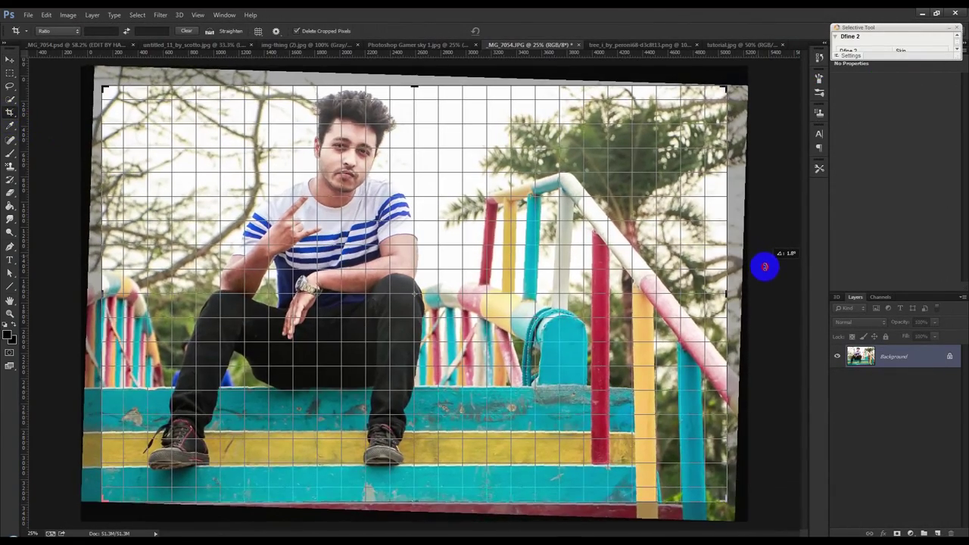
left_click_drag(765, 267, 767, 269)
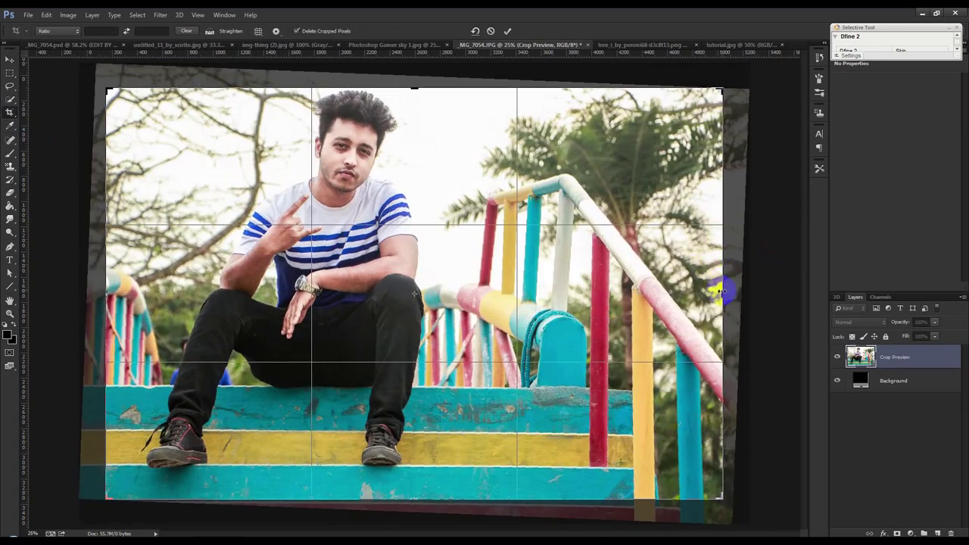
left_click_drag(719, 290, 653, 299)
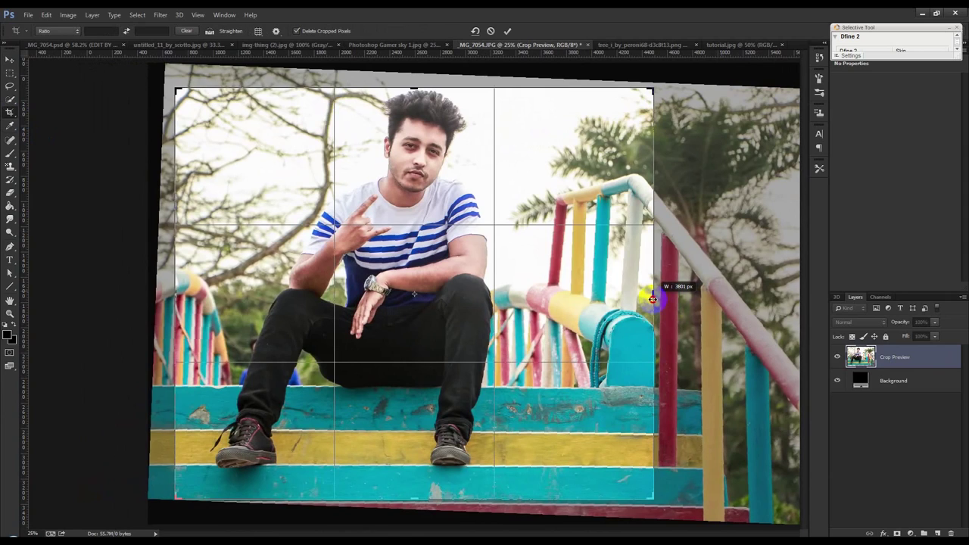
left_click_drag(413, 106, 474, 72)
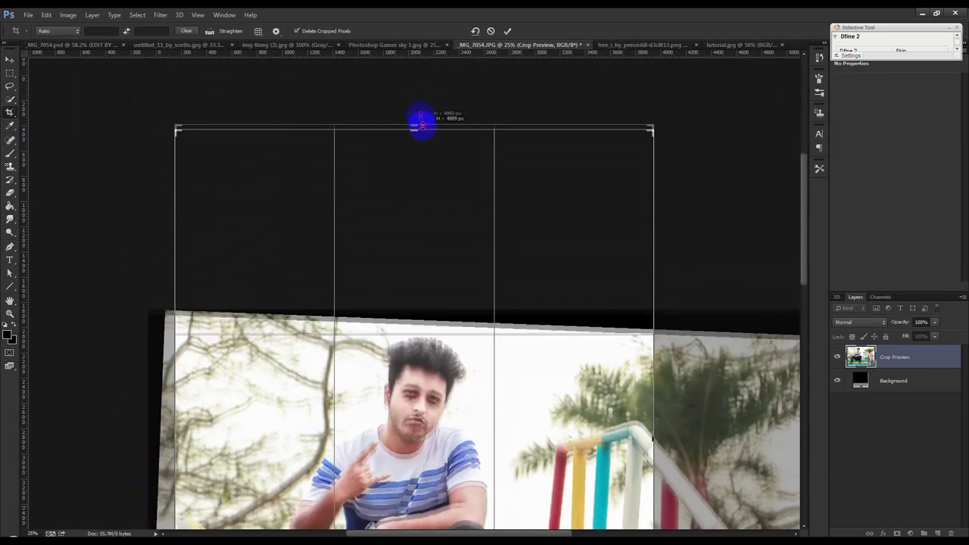
left_click(507, 31)
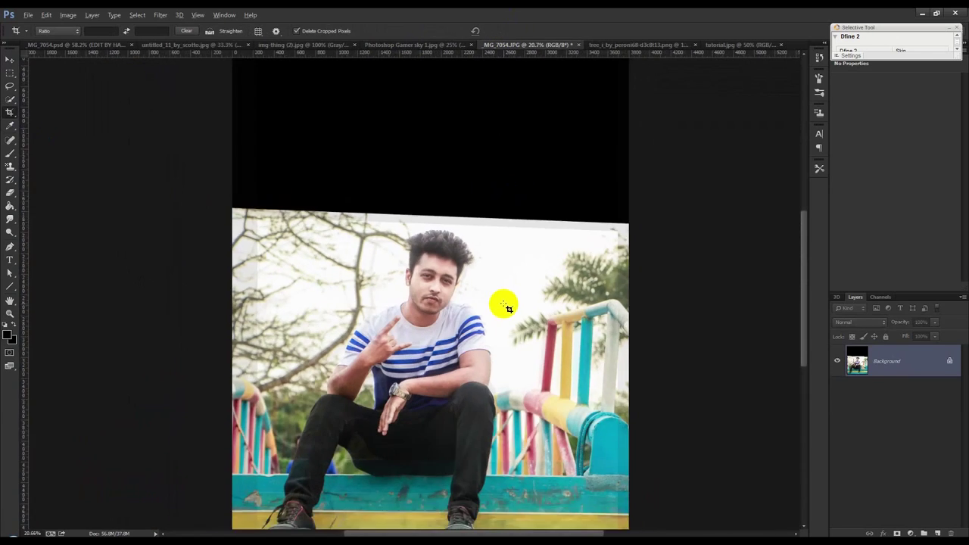
left_click(10, 59)
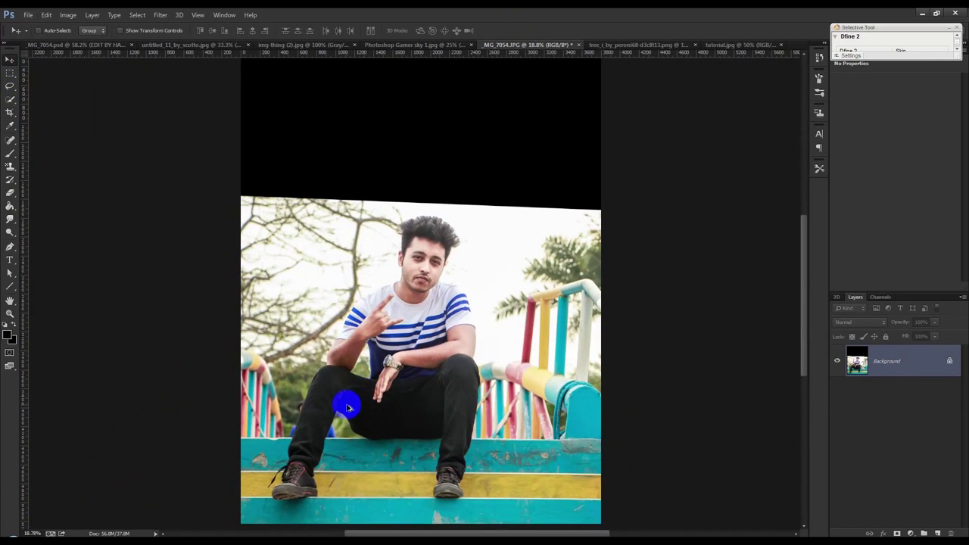
Apply Imagenomic Portraiture skin smoothing using the Smoothing: High preset.
scroll(344, 398, "up", 1)
scroll(343, 395, "down", 1)
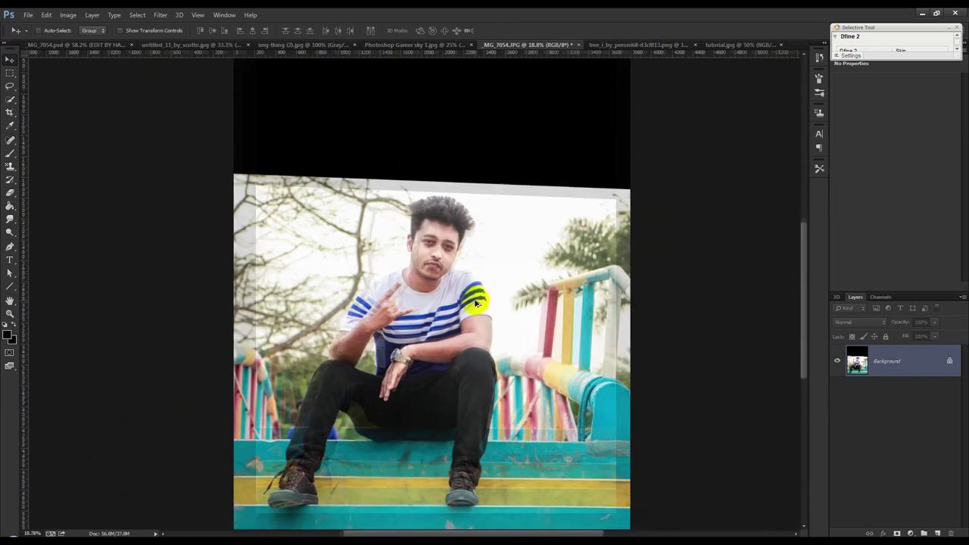
scroll(471, 300, "down", 1)
left_click(160, 14)
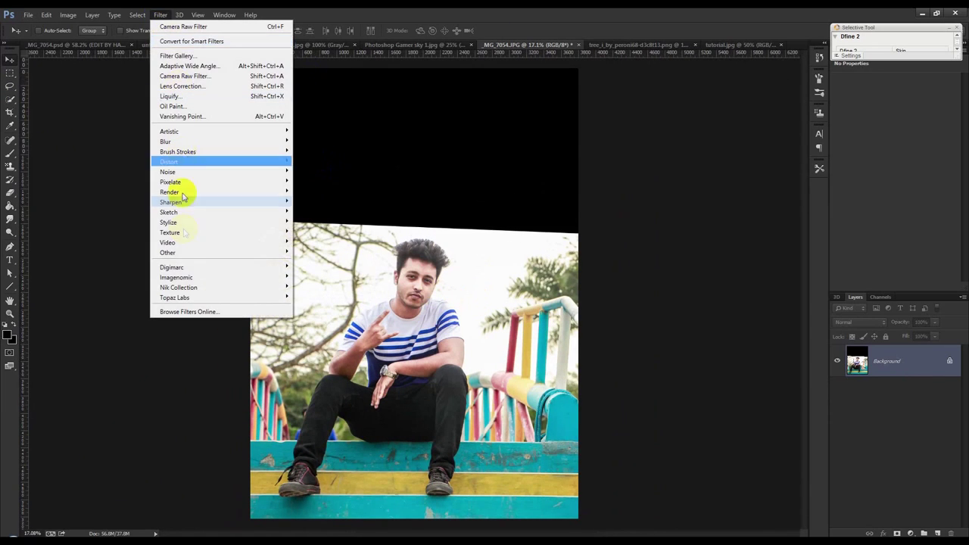
mouse_move(177, 277)
left_click(324, 285)
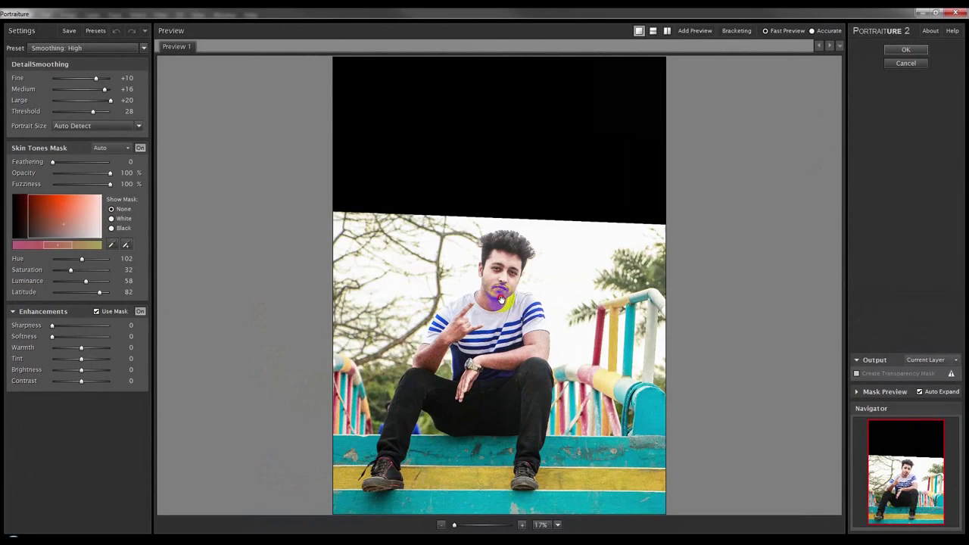
left_click(905, 49)
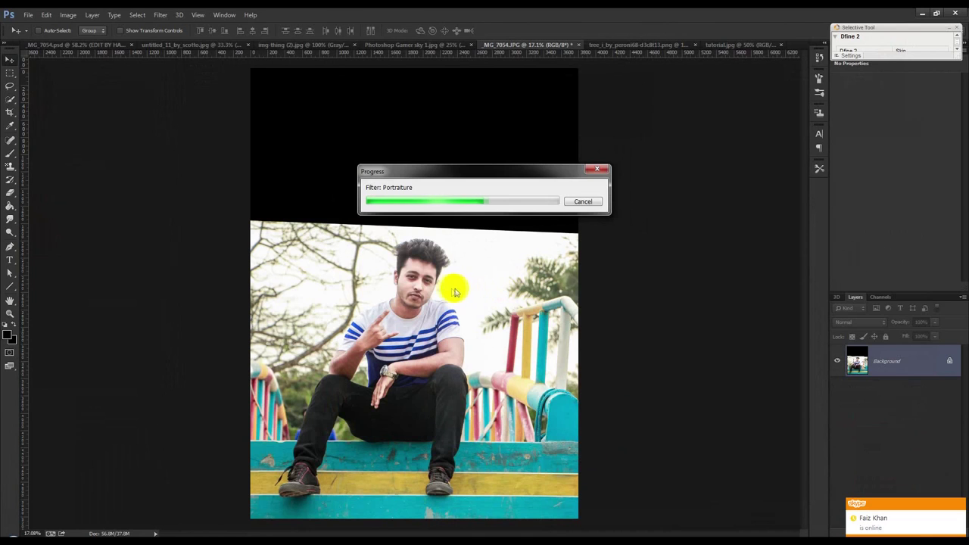
scroll(412, 277, "up", 3)
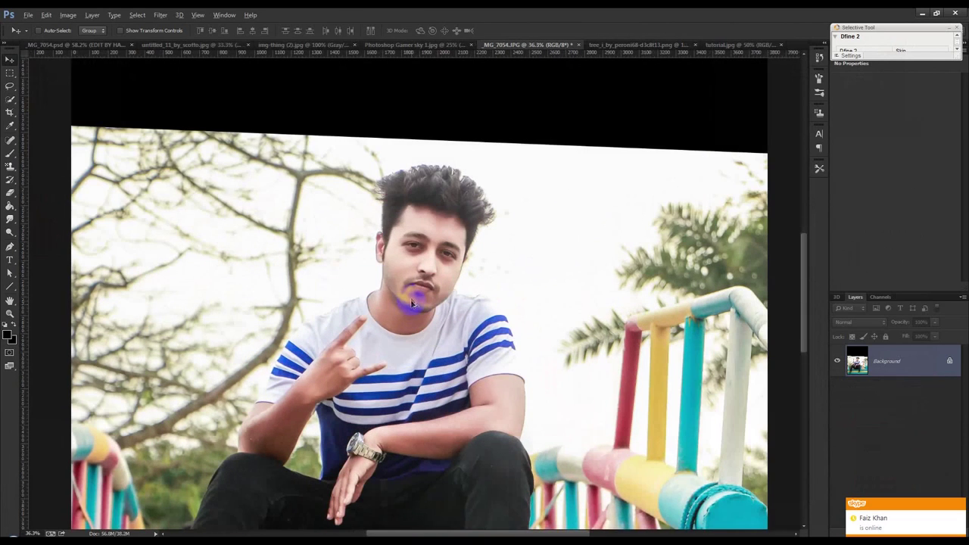
Begin a pen path down the photo's left edge.
scroll(412, 272, "down", 3)
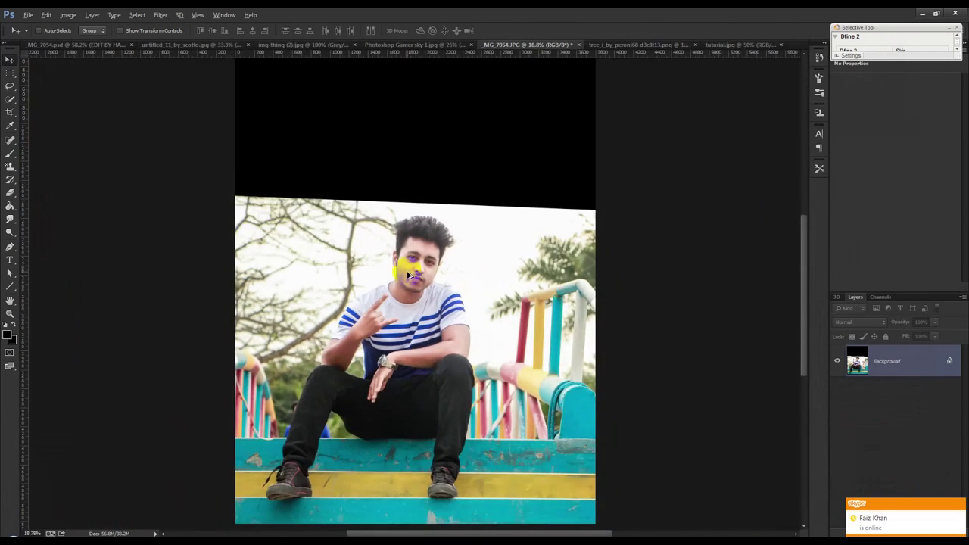
left_click(10, 246)
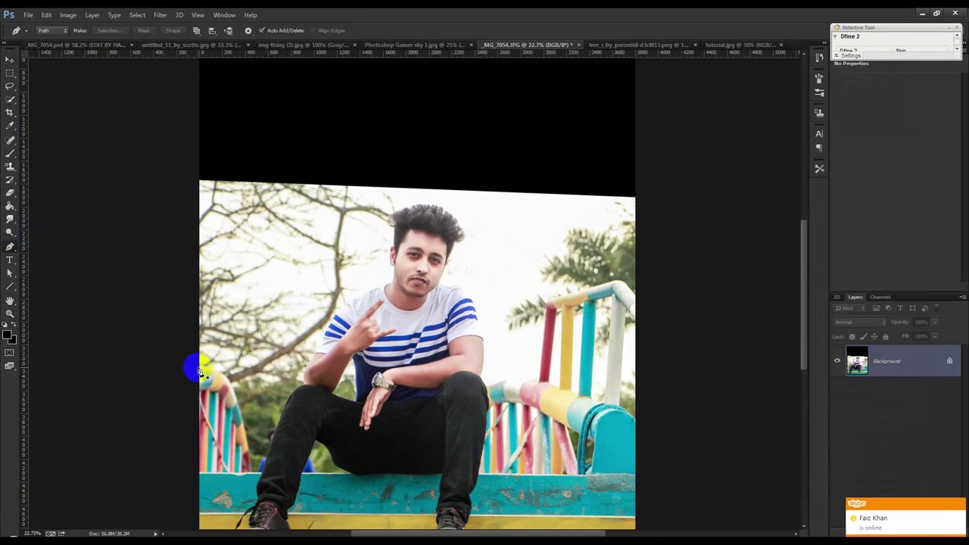
left_click(199, 370)
left_click(244, 433)
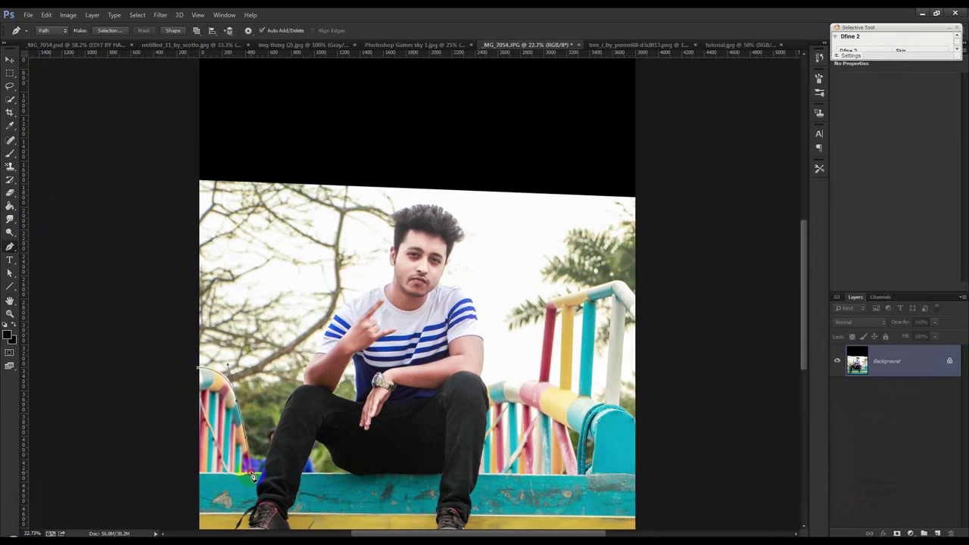
Close _MG_7054.JPG without saving and return to the _MG_7054.psd composite.
left_click(72, 44)
left_click(739, 45)
left_click(638, 45)
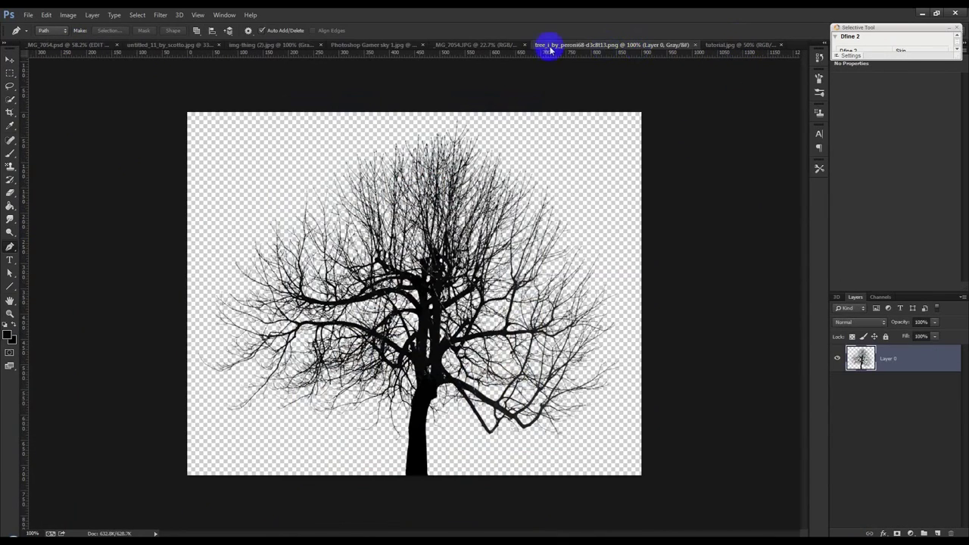
left_click(546, 47)
left_click(578, 44)
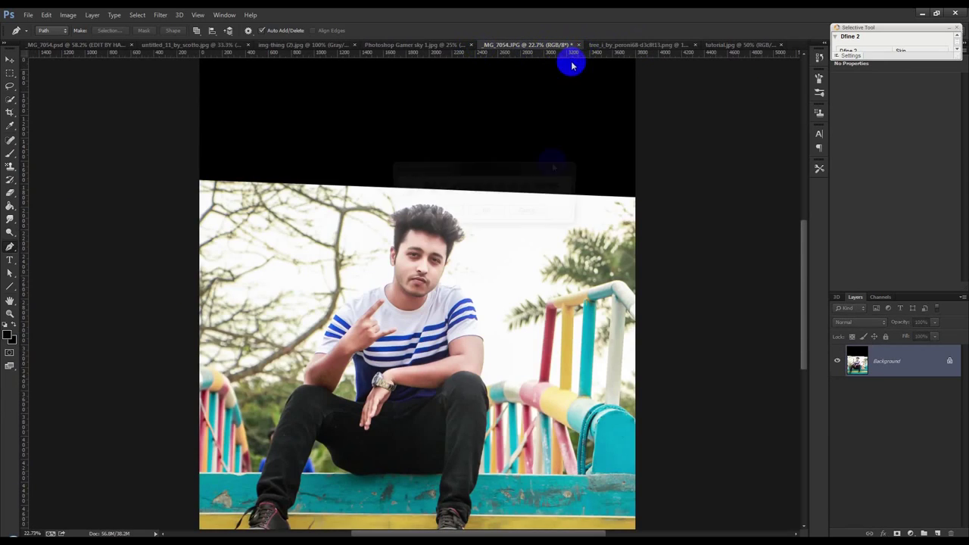
left_click(487, 212)
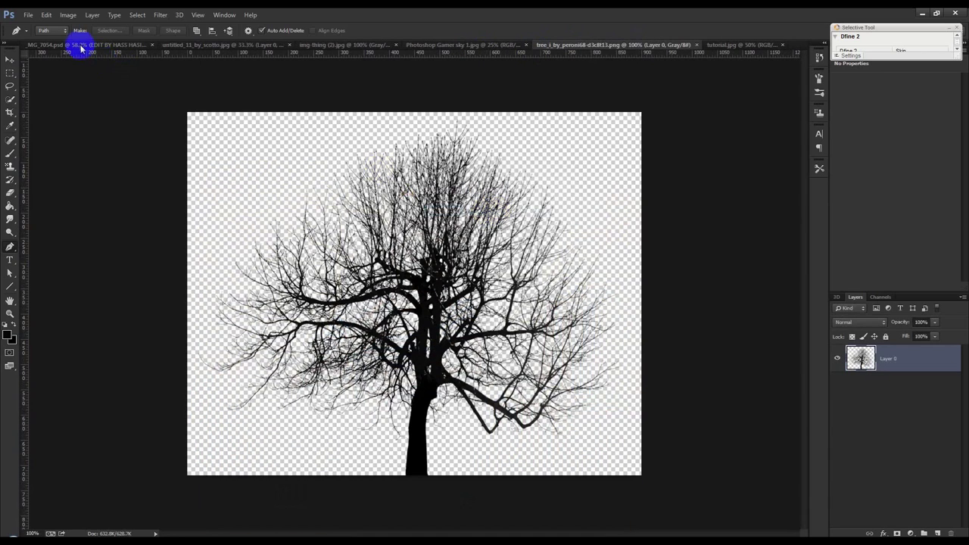
left_click(78, 46)
left_click(9, 59)
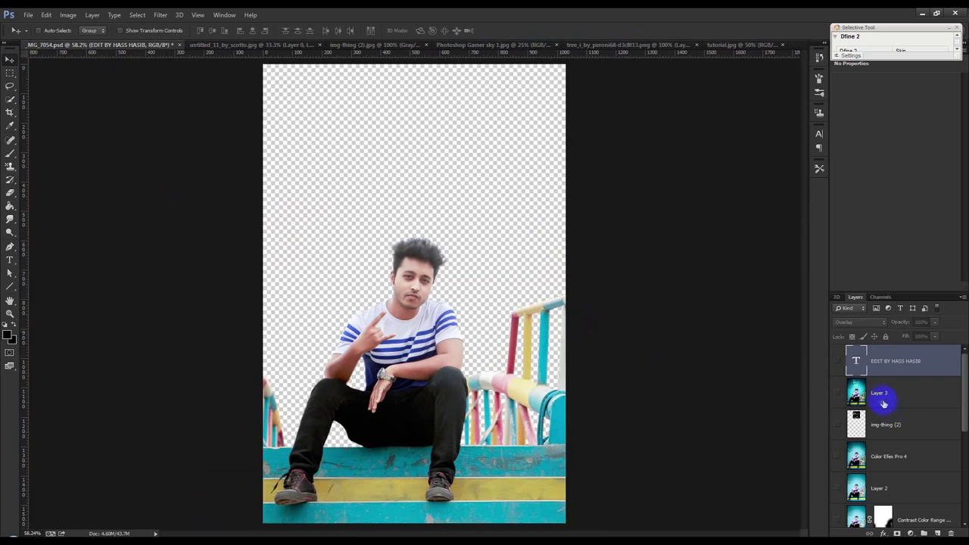
Delete the Hue/Saturation 1 adjustment and other extra layers, keeping the masked person.
scroll(872, 377, "down", 5)
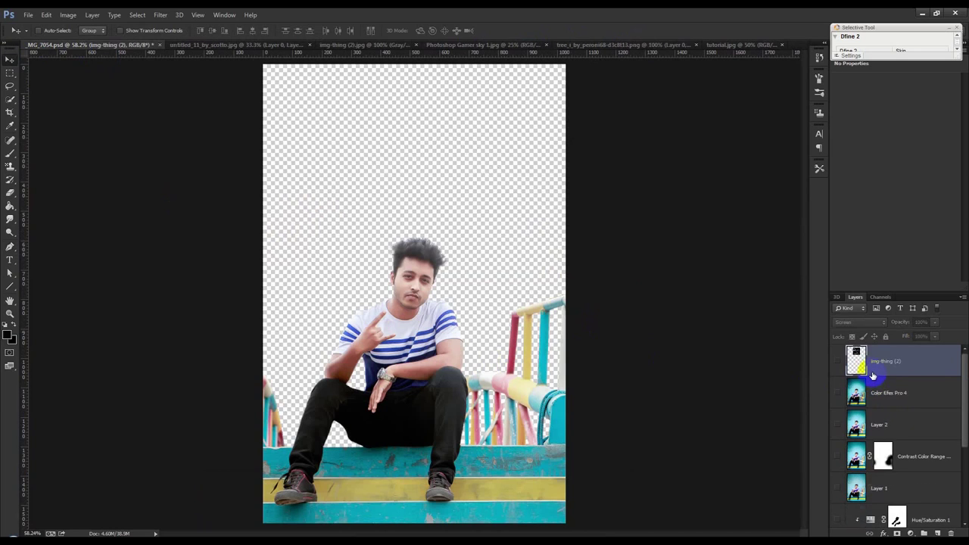
left_click(873, 371)
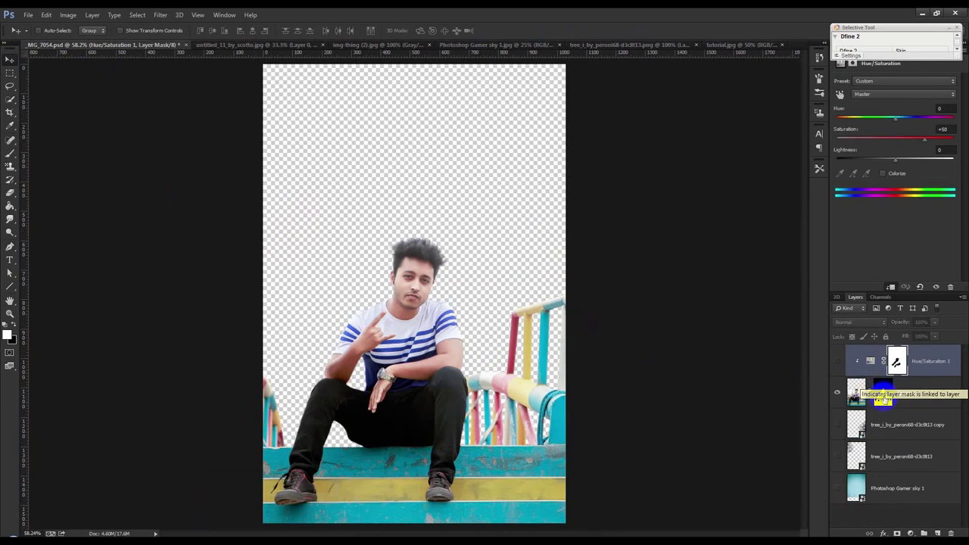
key("Delete")
left_click(882, 392)
key("Delete")
key("Delete")
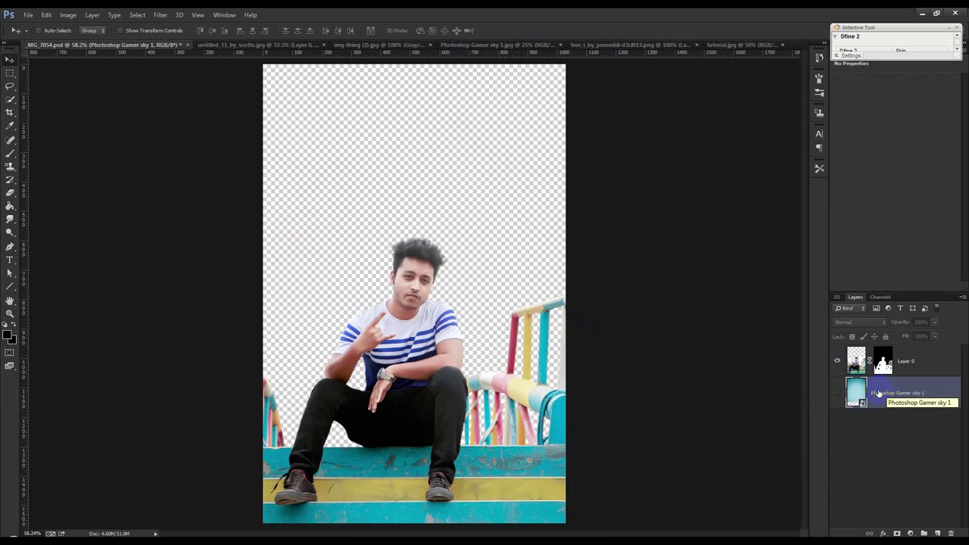
key("Delete")
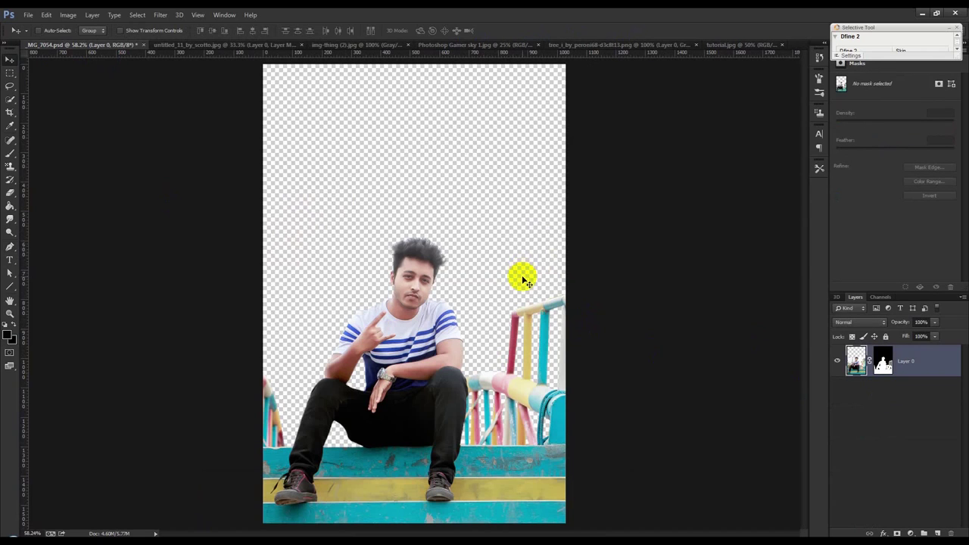
Close the untitled_11 tree silhouette document without saving.
left_click(263, 48)
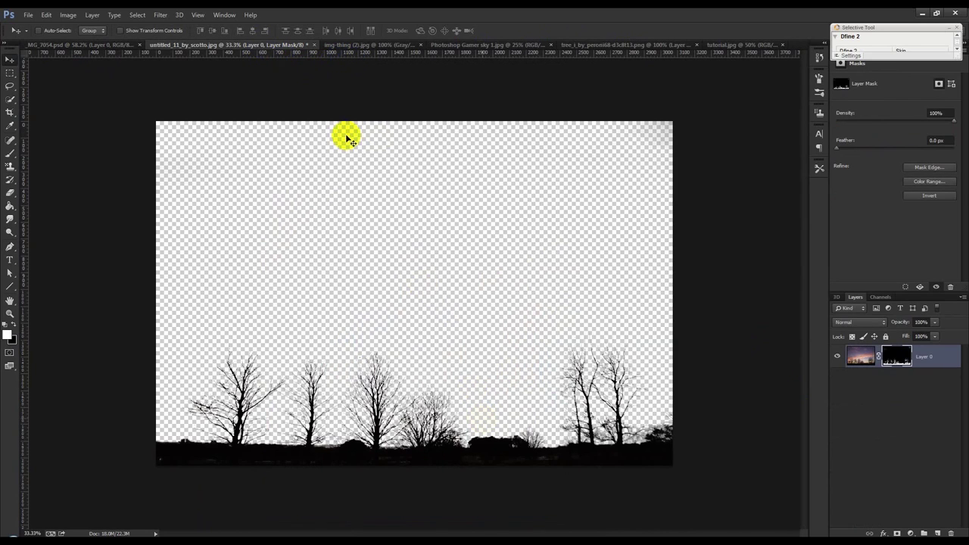
left_click(315, 46)
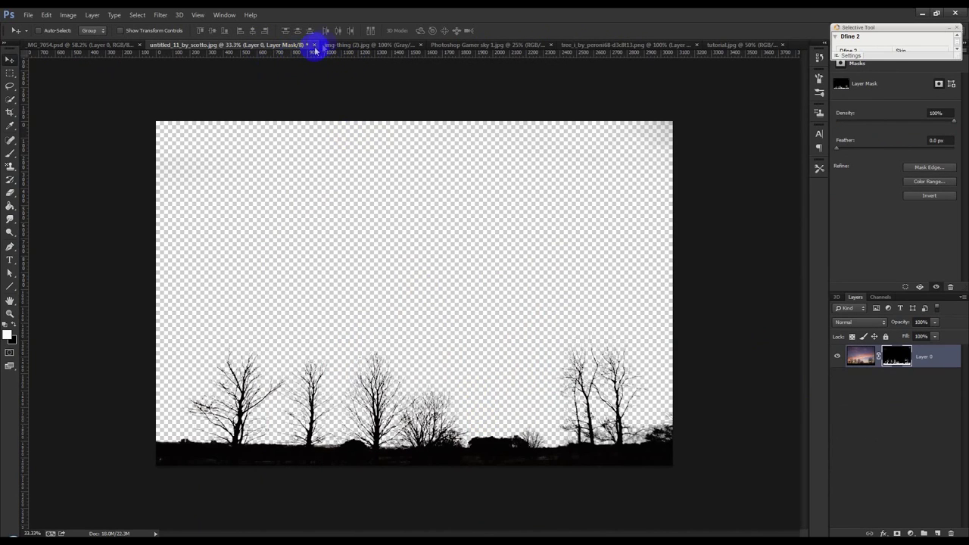
left_click(476, 210)
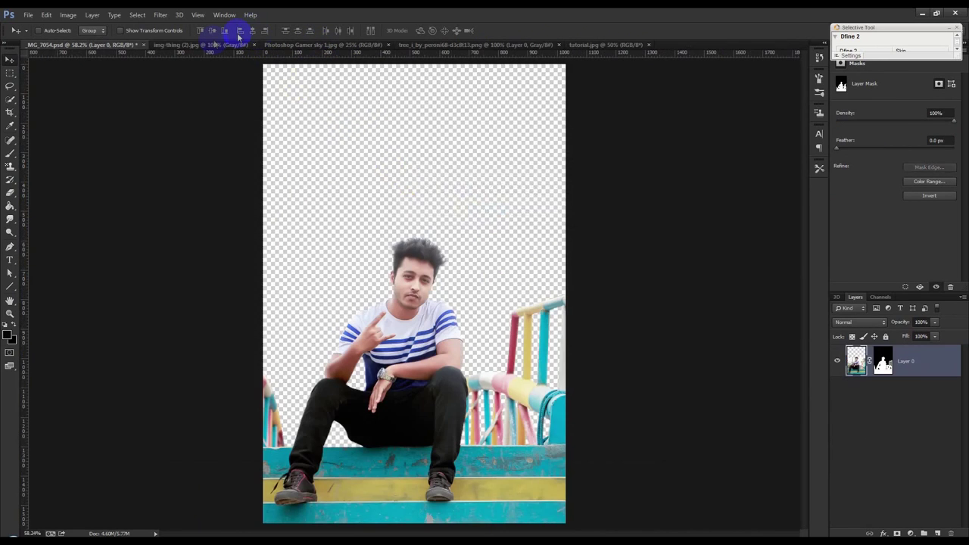
Bring the teal Photoshop Gamer sky 1.jpg image into _MG_7054.psd as Layer 1.
left_click(214, 48)
left_click(333, 47)
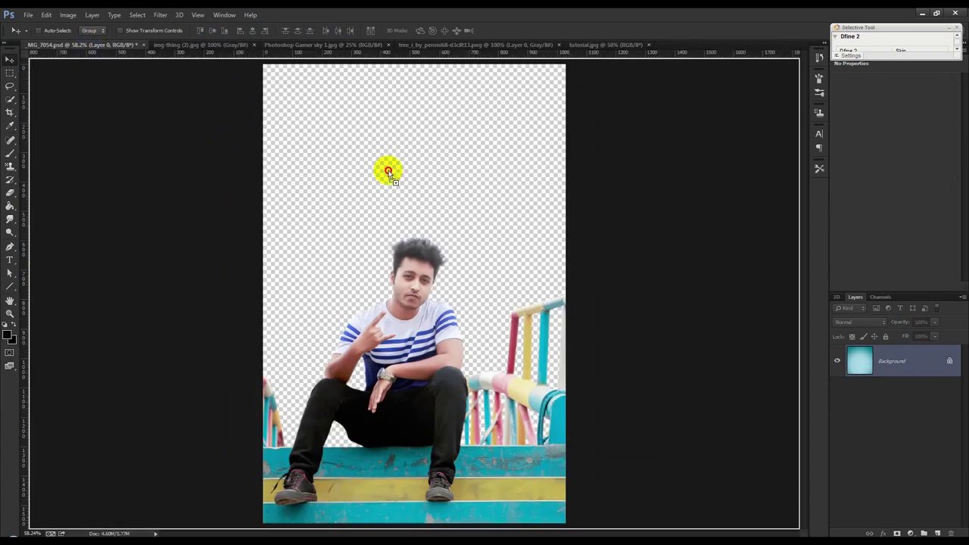
left_click_drag(407, 188, 388, 173)
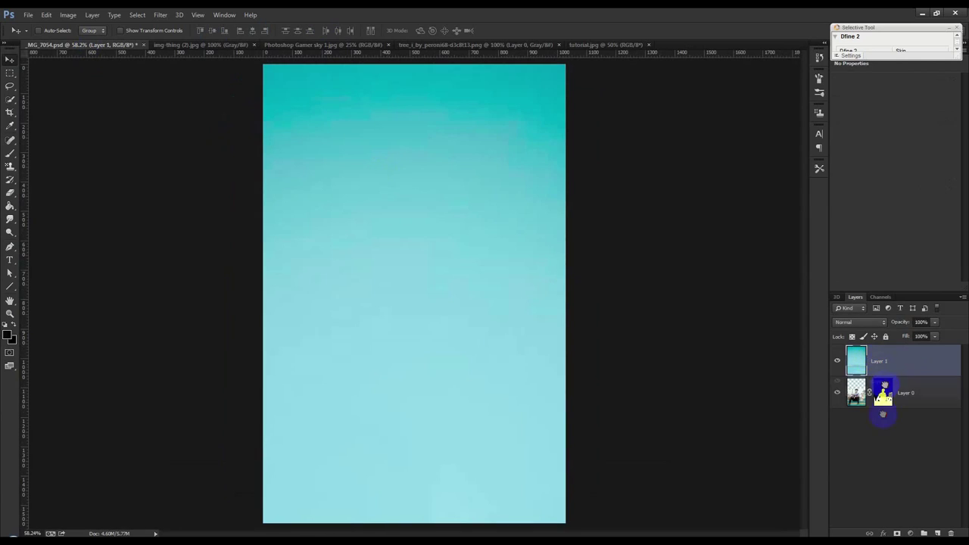
Move sky Layer 1 below the person and scale it to fill the tall canvas.
left_click_drag(878, 361, 885, 398)
scroll(472, 333, "down", 2)
key("ctrl+t")
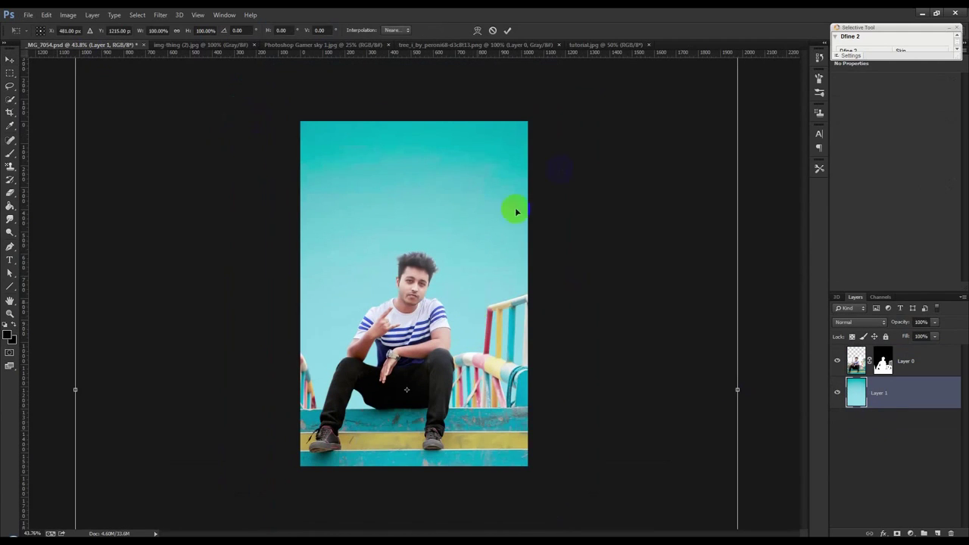
left_click_drag(141, 30, 113, 38)
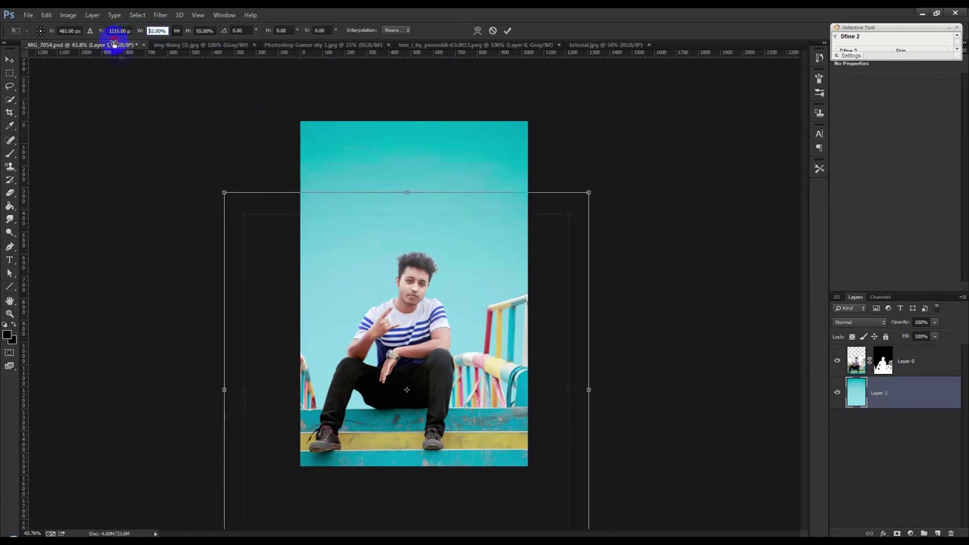
left_click_drag(407, 352, 465, 313)
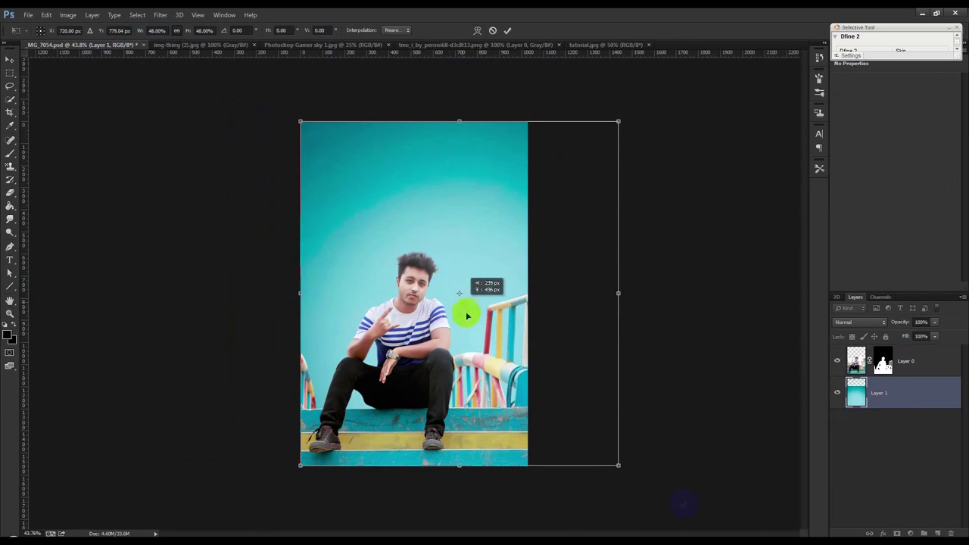
left_click_drag(620, 467, 568, 414)
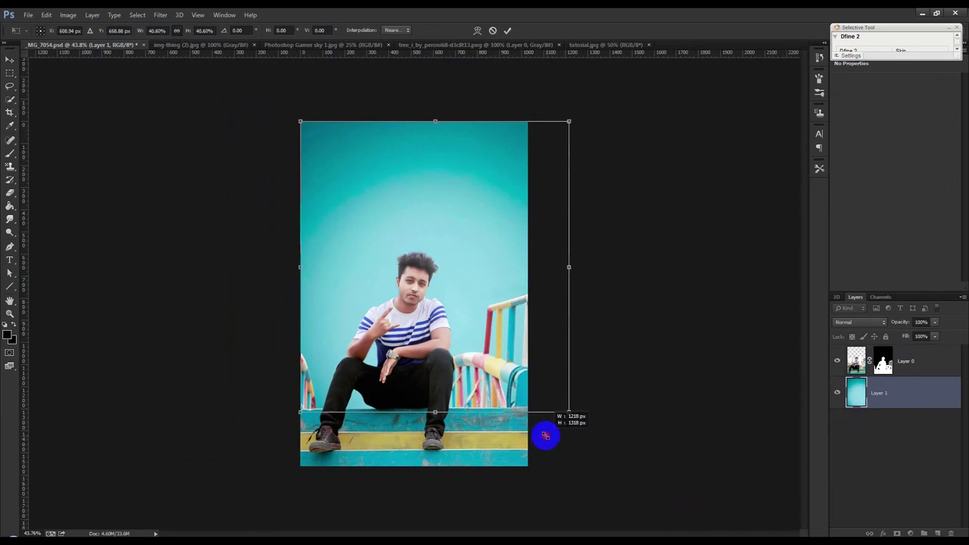
left_click_drag(569, 267, 529, 268)
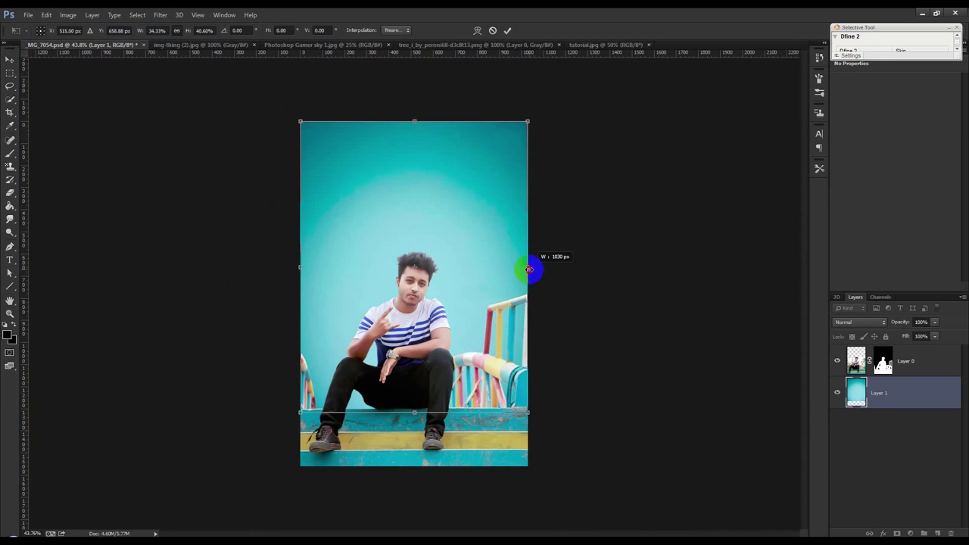
left_click(508, 31)
key("ctrl+0")
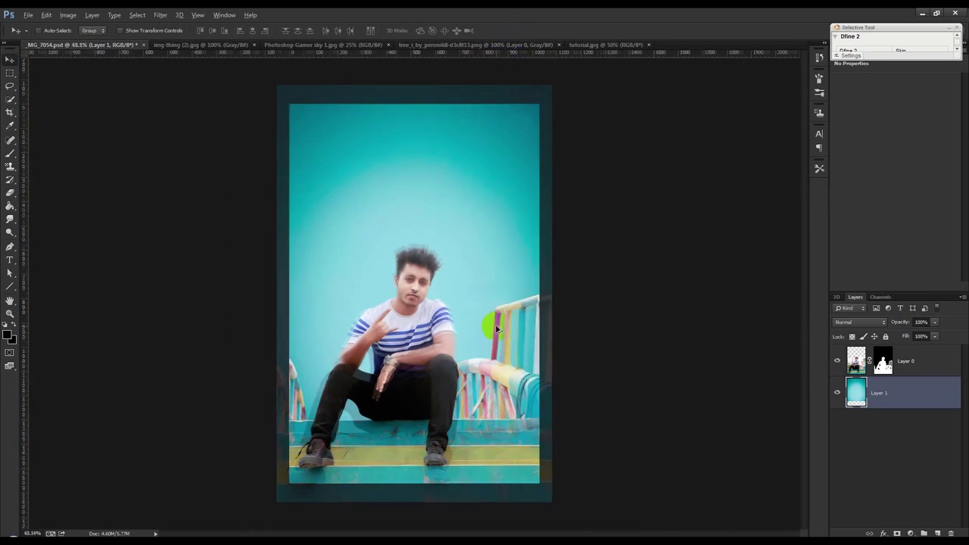
Close the sky file and place the tree silhouette beside the man at 20% opacity.
left_click(213, 46)
left_click(371, 45)
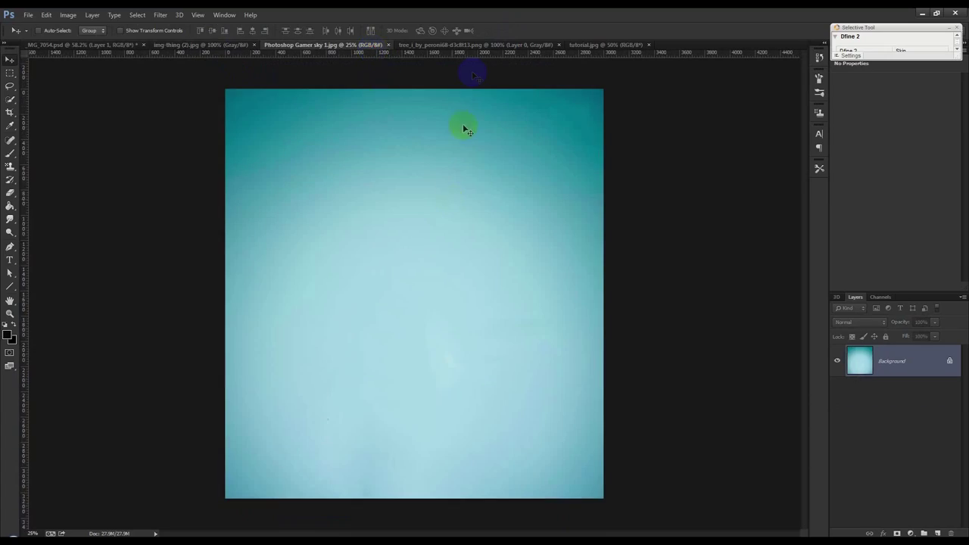
left_click(389, 45)
left_click(342, 46)
mouse_move(451, 220)
left_mouse_down()
mouse_move(114, 45)
mouse_move(616, 230)
mouse_move(573, 252)
left_mouse_up()
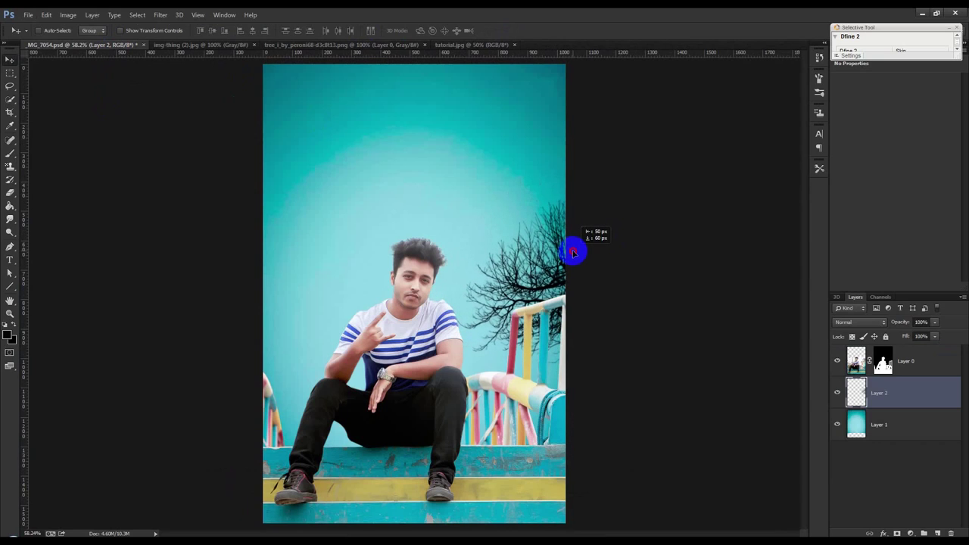
left_click_drag(573, 252, 573, 255)
key("2")
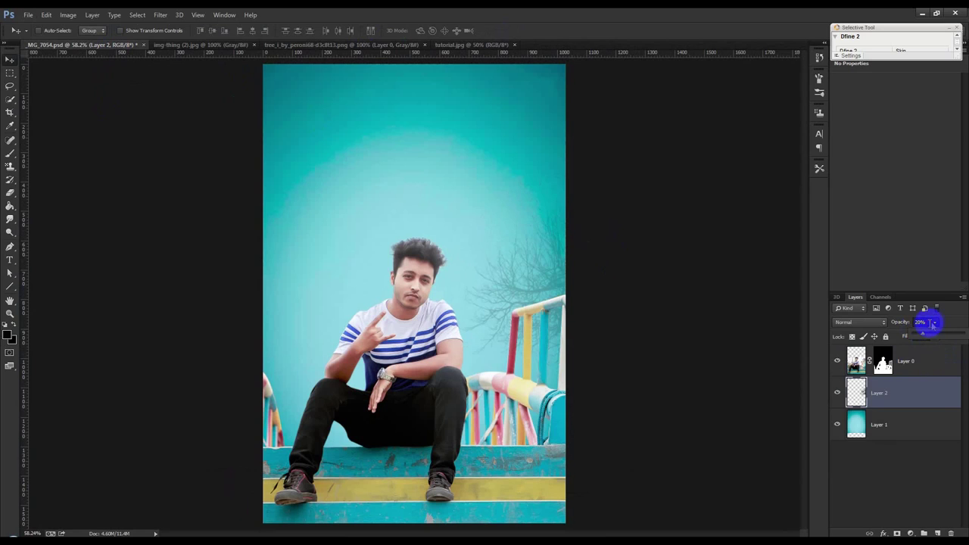
left_click(493, 303)
Duplicate the tree to the upper left, enlarged and slightly rotated.
left_click_drag(494, 303, 237, 195)
key("ctrl+t")
left_click_drag(351, 263, 470, 313)
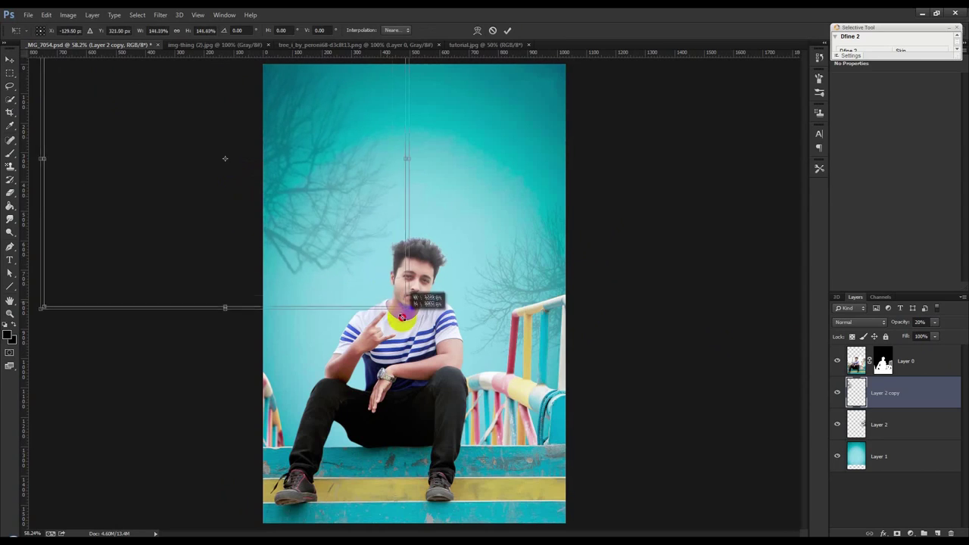
left_click_drag(346, 225, 352, 242)
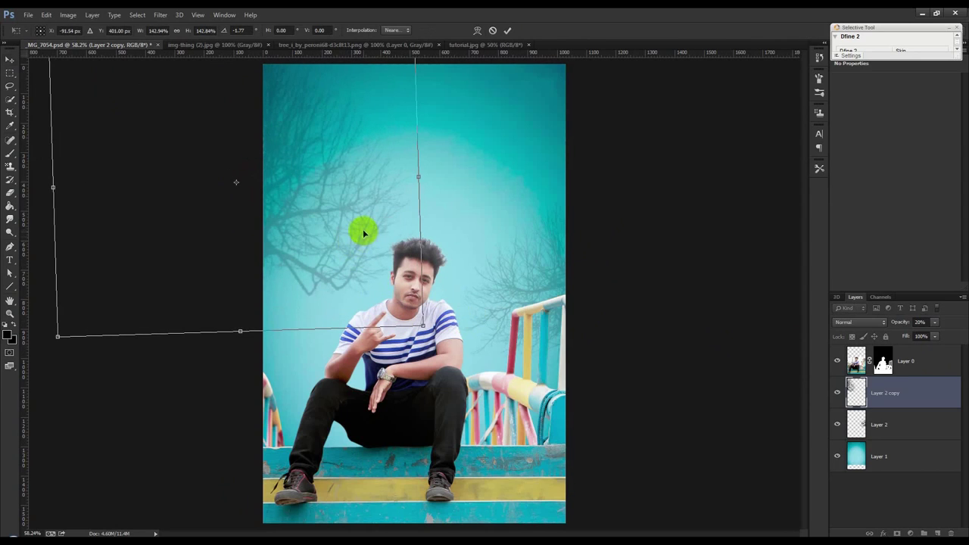
key("Return")
left_click_drag(357, 225, 351, 231)
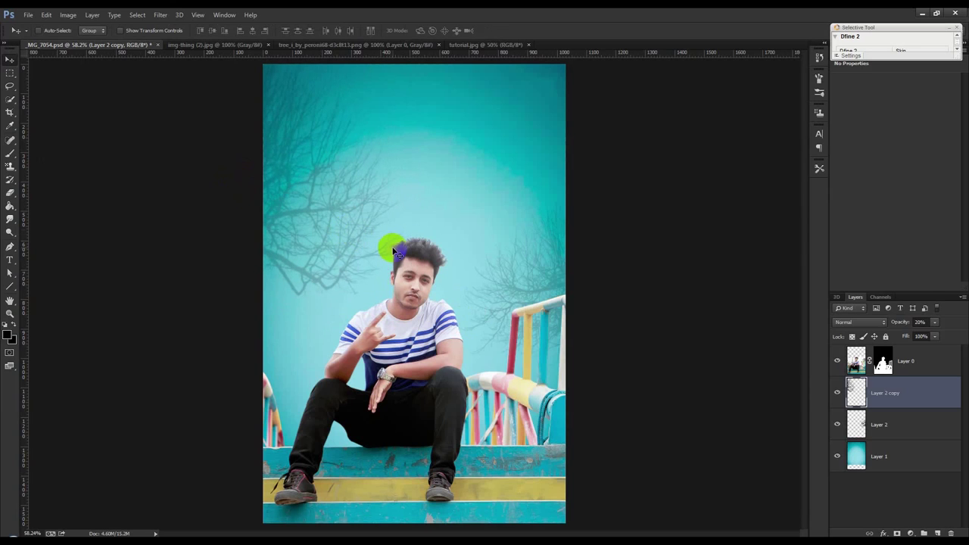
left_click_drag(393, 250, 396, 255)
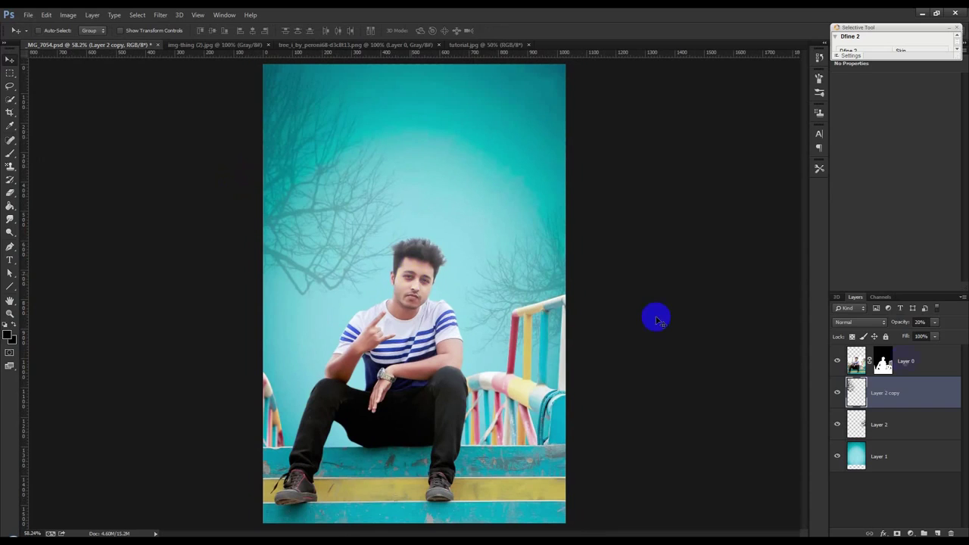
left_click(924, 364)
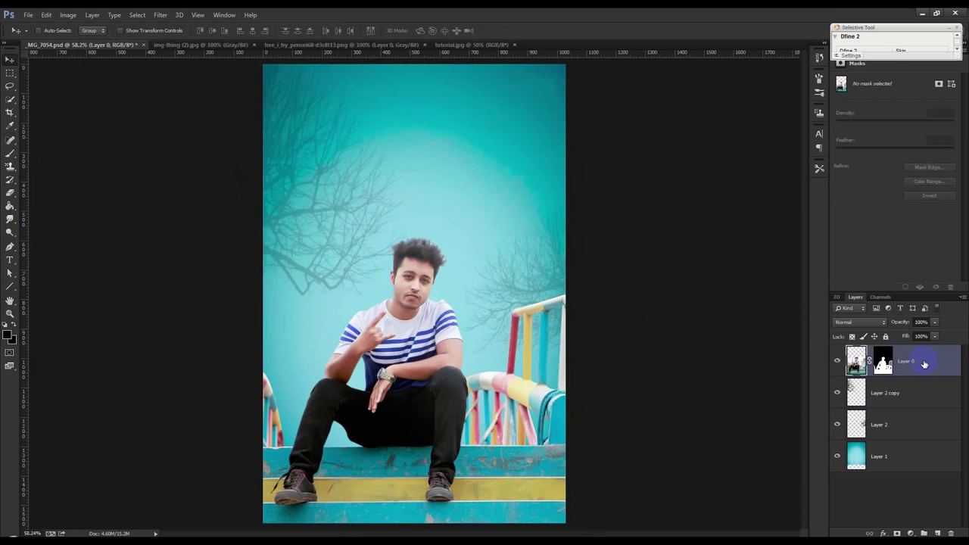
Create Layer 3 holding a Multiply-blended Apply Image copy of the composite.
left_click(938, 533)
left_click(67, 15)
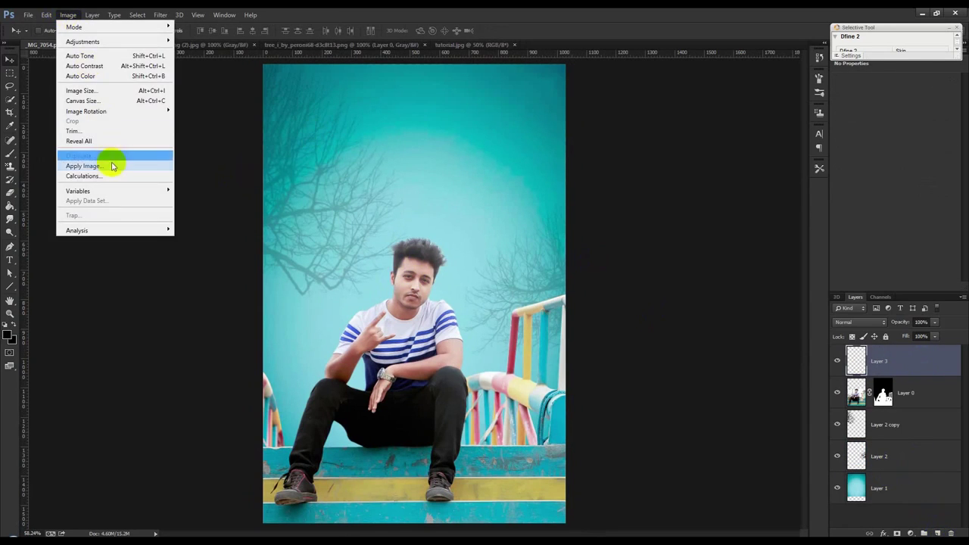
left_click(106, 161)
left_click(566, 163)
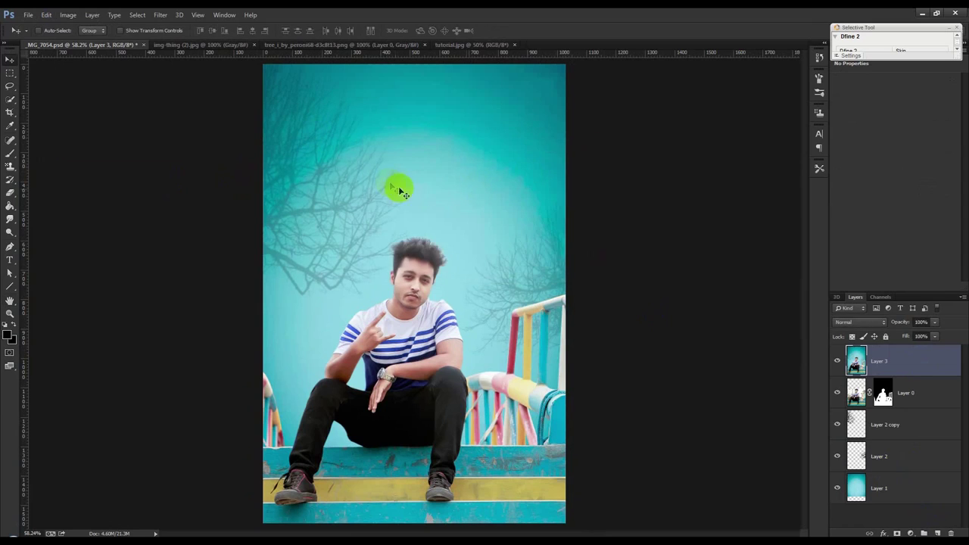
left_click(149, 15)
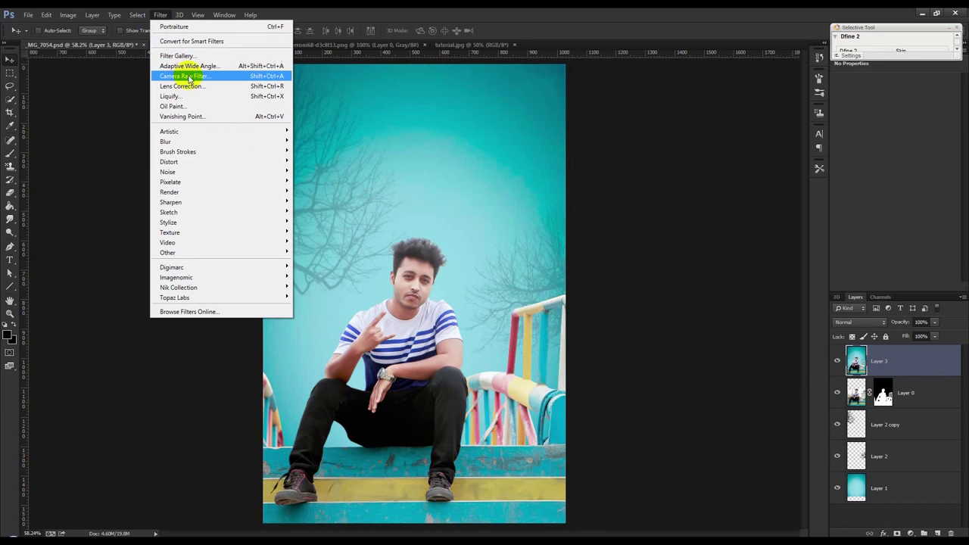
left_click(189, 78)
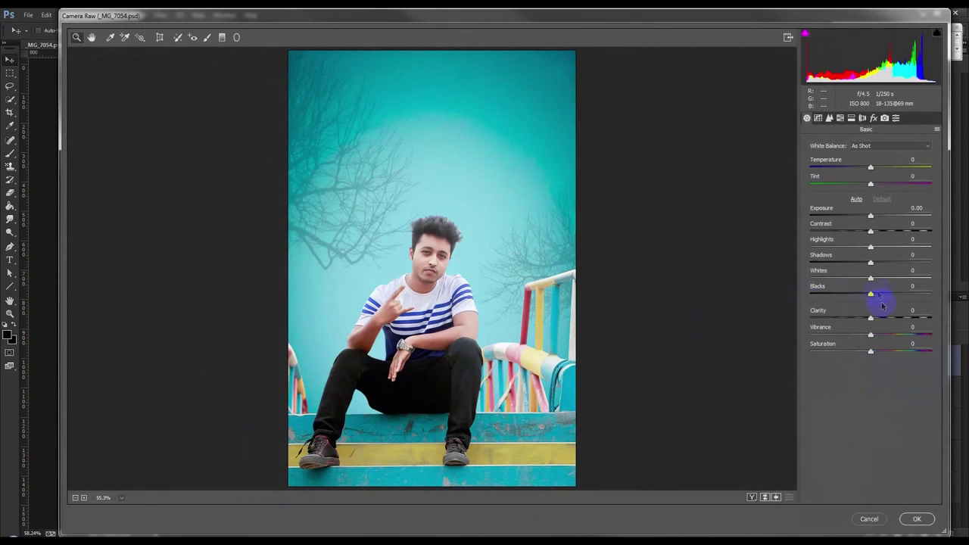
Raise Camera Raw Vibrance to +9, lower Shadows to about -28, and apply the edits.
left_click_drag(872, 334, 880, 336)
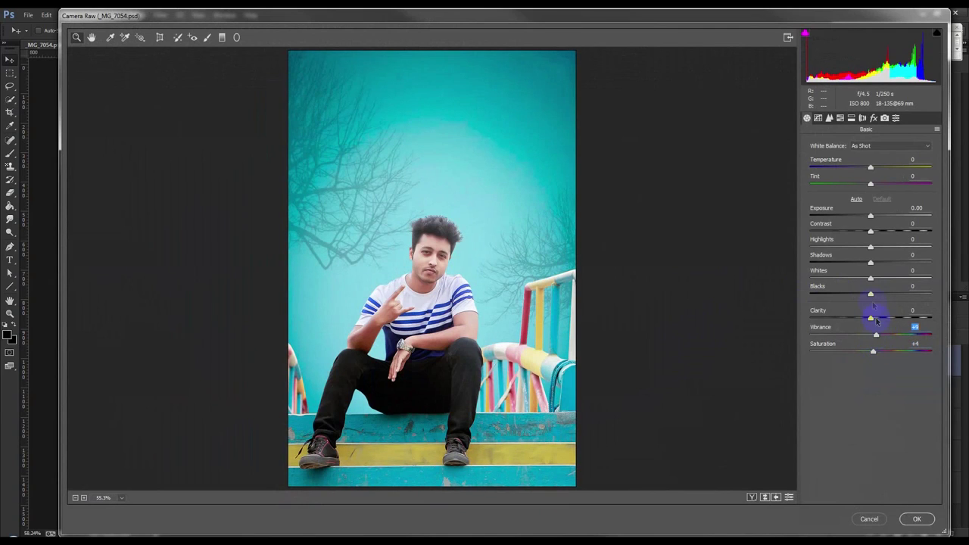
left_click_drag(874, 263, 858, 264)
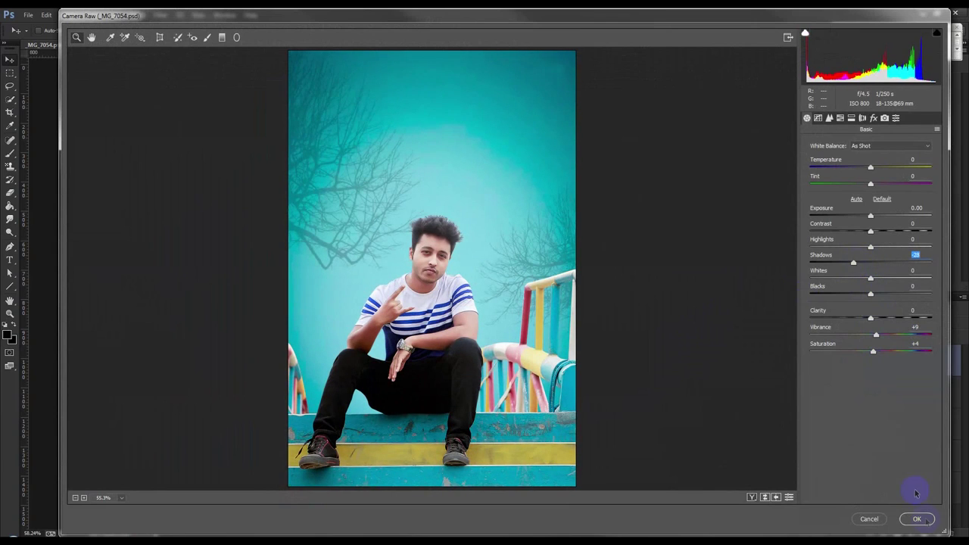
left_click(918, 519)
left_click(916, 532)
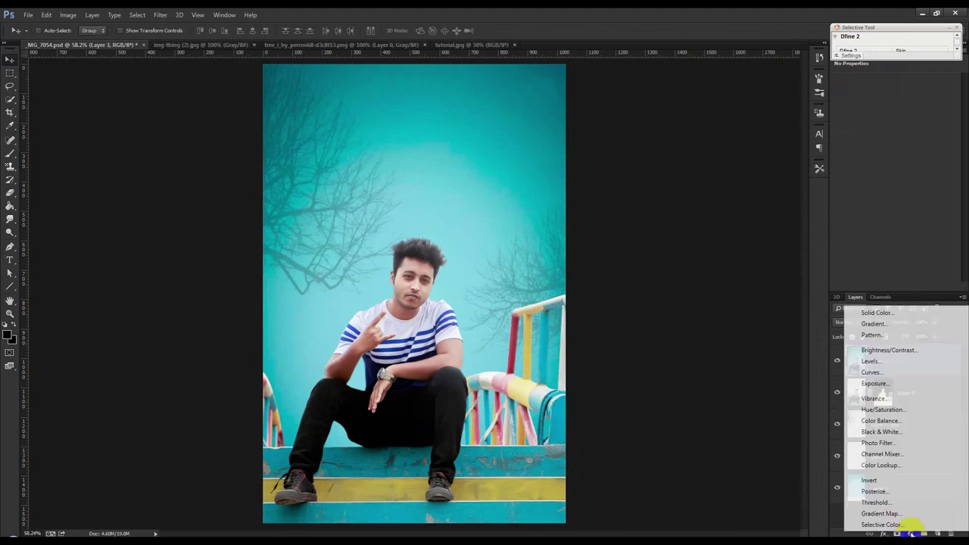
Add a Hue/Saturation adjustment with boosted Saturation and invert its mask to black.
left_click(882, 409)
mouse_move(895, 142)
left_mouse_down()
mouse_move(908, 144)
mouse_move(898, 145)
left_mouse_up()
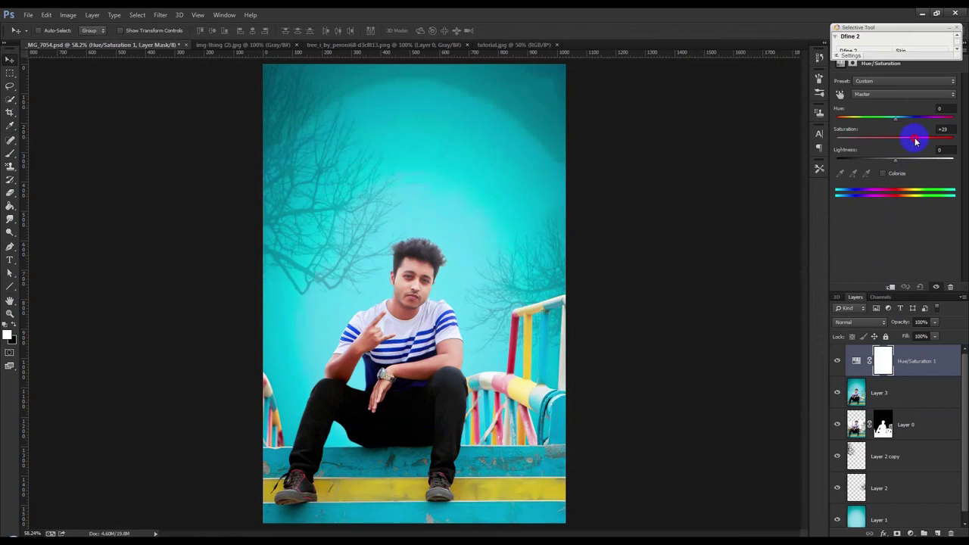
left_click(886, 365)
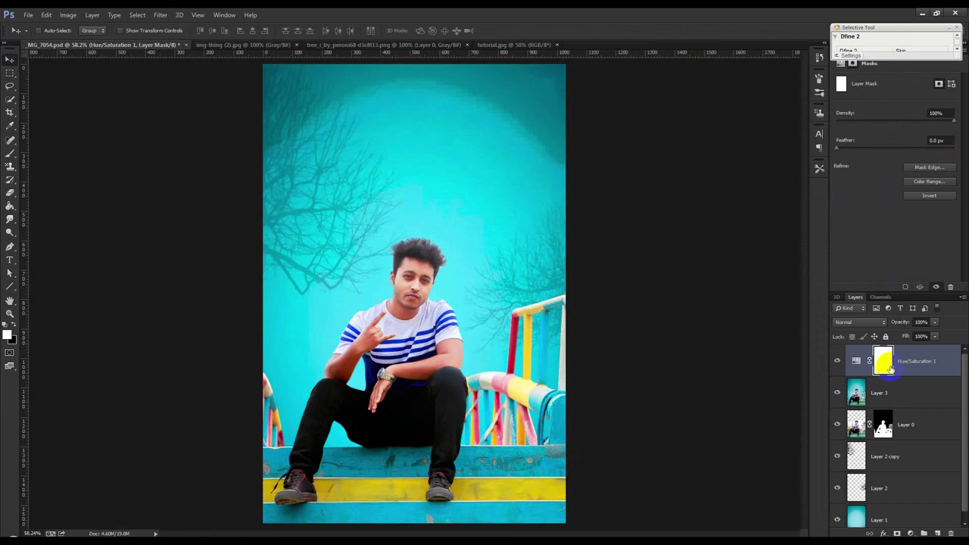
key("ctrl+i")
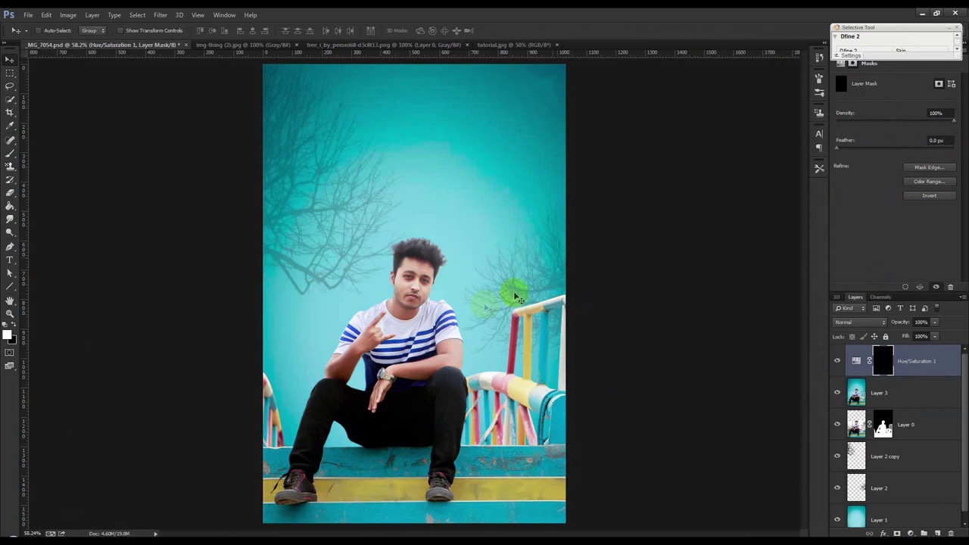
Paint the mask white over the stairs, railings and shirt to reveal the saturation boost.
scroll(515, 299, "up", 2)
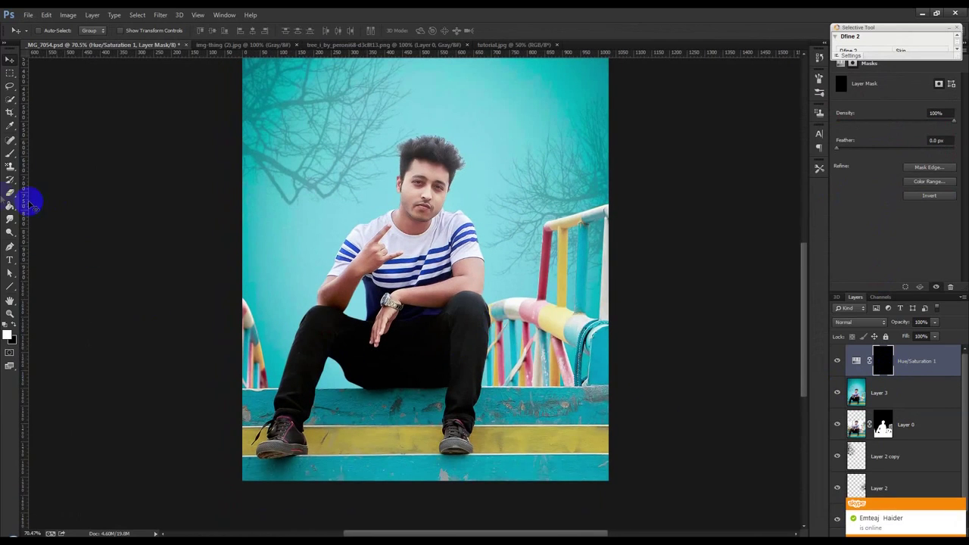
left_click(7, 154)
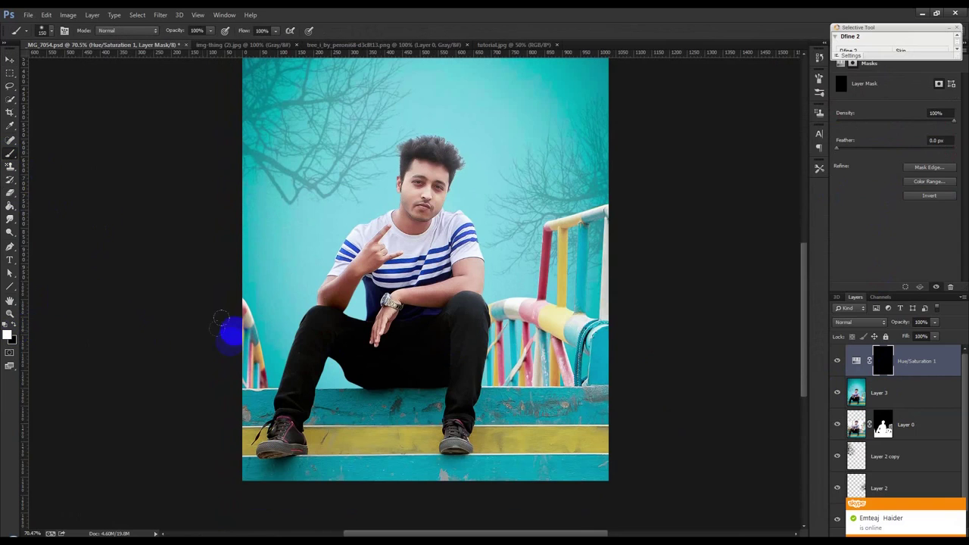
left_click_drag(252, 379, 251, 424)
mouse_move(340, 454)
left_mouse_down()
mouse_move(444, 466)
mouse_move(492, 454)
left_mouse_up()
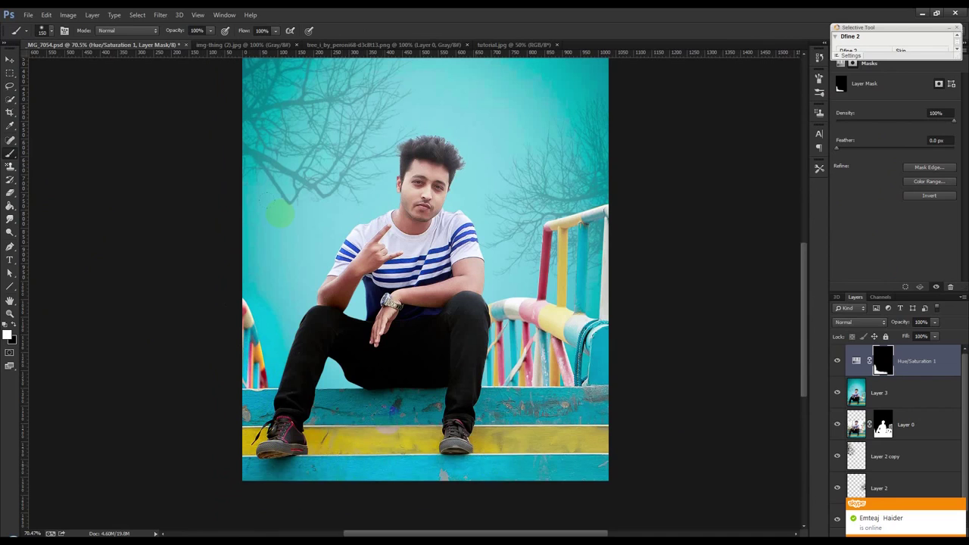
left_click_drag(293, 407, 537, 435)
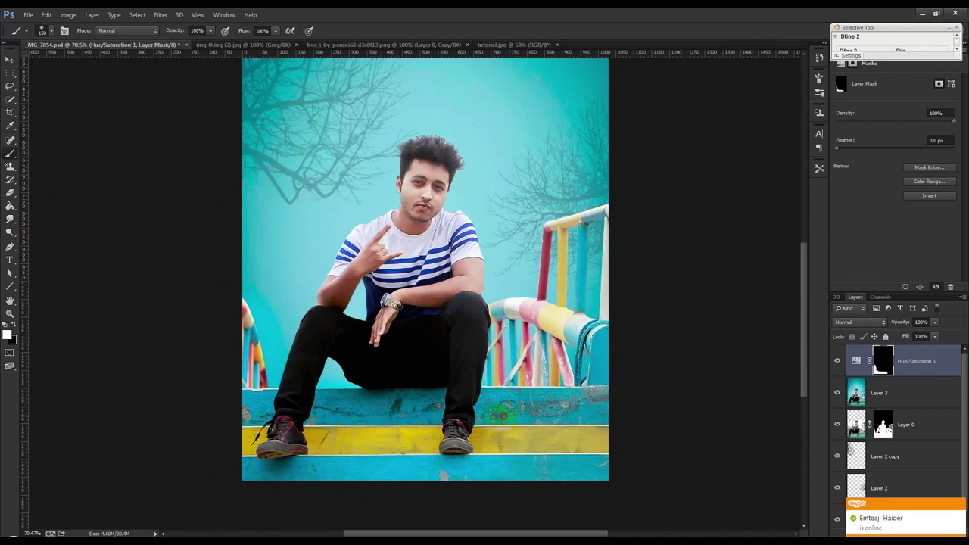
mouse_move(445, 279)
left_mouse_down()
mouse_move(499, 263)
mouse_move(568, 276)
mouse_move(544, 332)
left_mouse_up()
mouse_move(521, 382)
left_mouse_down()
mouse_move(537, 480)
mouse_move(326, 452)
left_mouse_up()
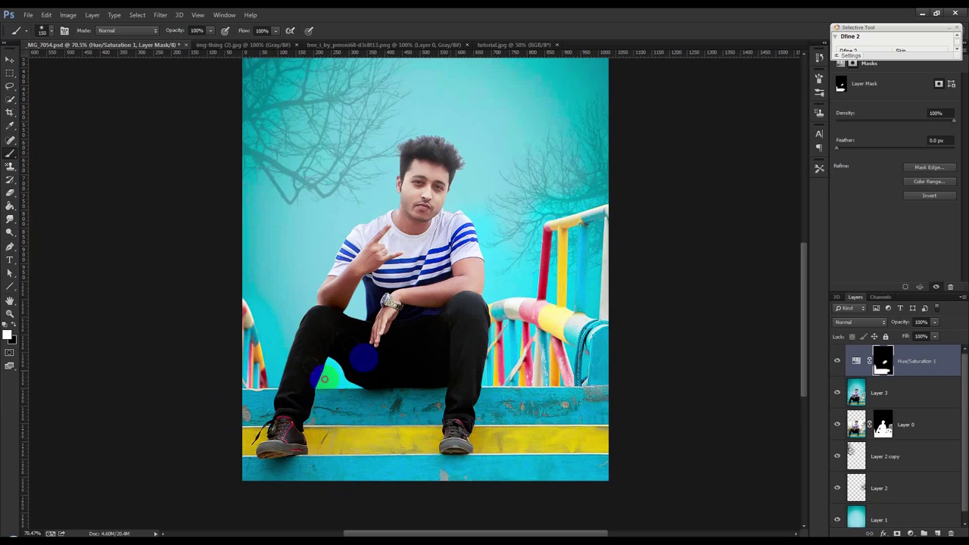
mouse_move(365, 298)
left_mouse_down()
mouse_move(435, 258)
mouse_move(340, 255)
mouse_move(349, 219)
left_mouse_up()
Add an empty Layer 4 at the top of the stack.
scroll(349, 220, "down", 3)
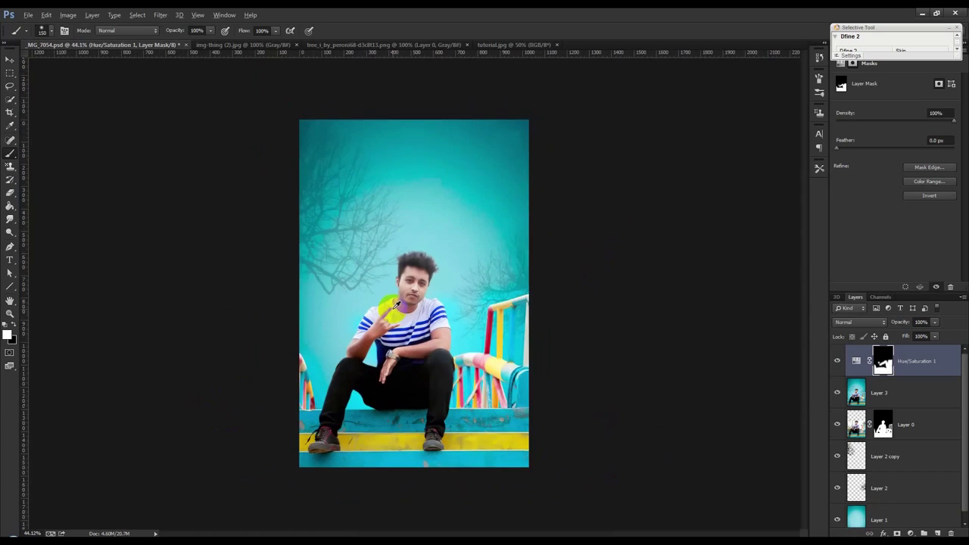
left_click(9, 59)
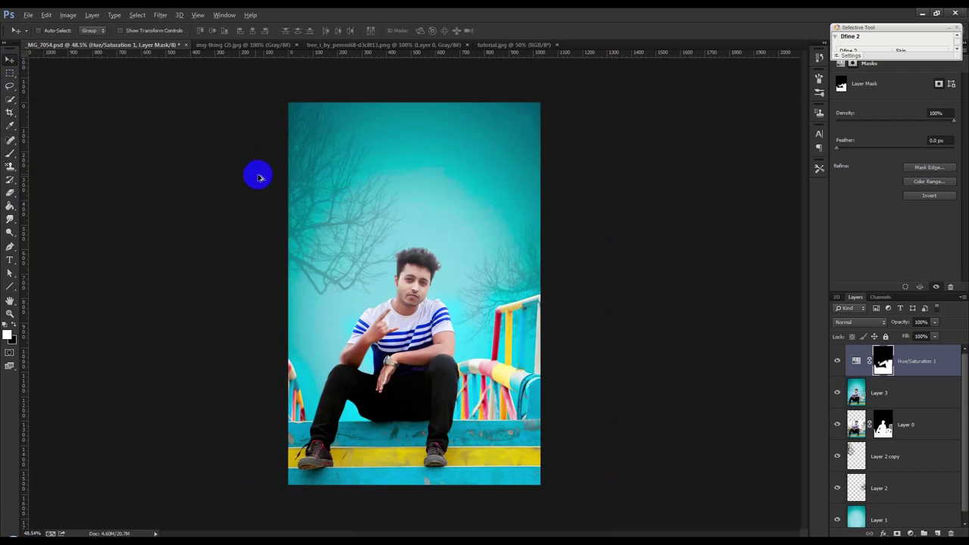
scroll(258, 174, "up", 1)
left_click(938, 533)
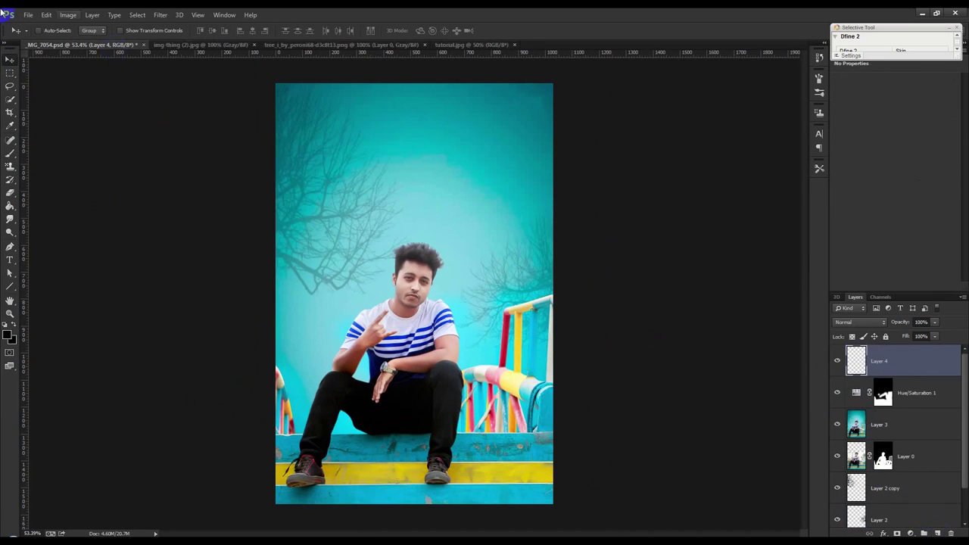
Copy the merged composite into Layer 4 with Apply Image, then launch Color Efex Pro 4.
left_click(68, 15)
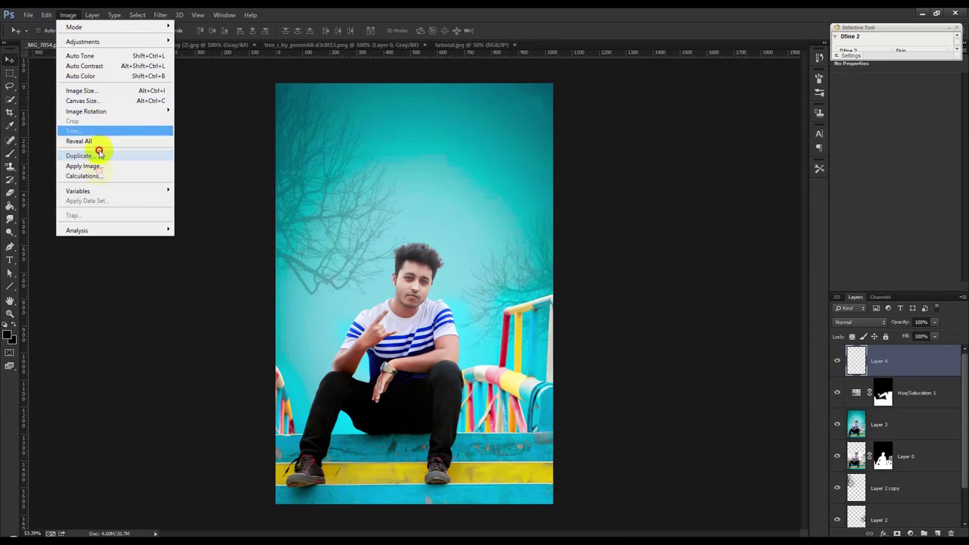
left_click(101, 166)
left_click(564, 160)
left_click(161, 15)
mouse_move(179, 288)
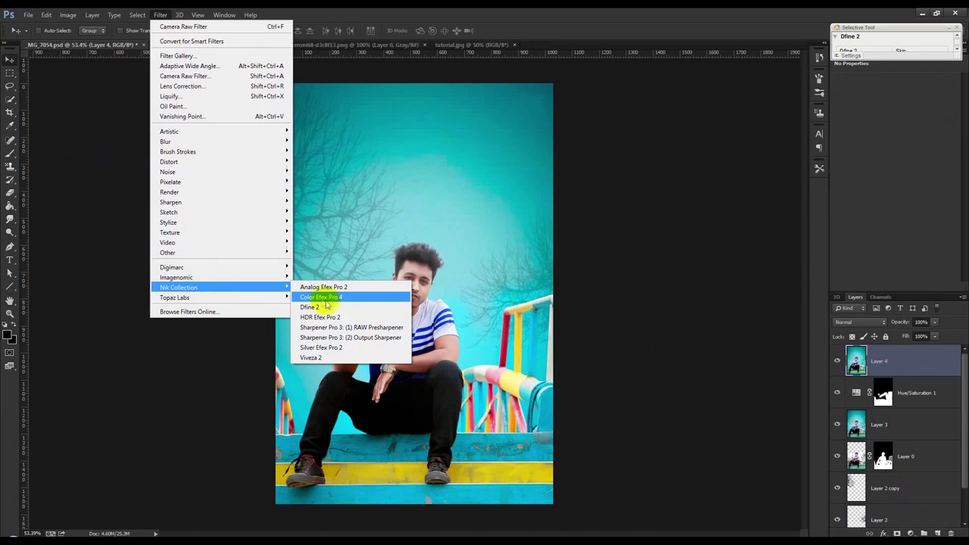
left_click(328, 300)
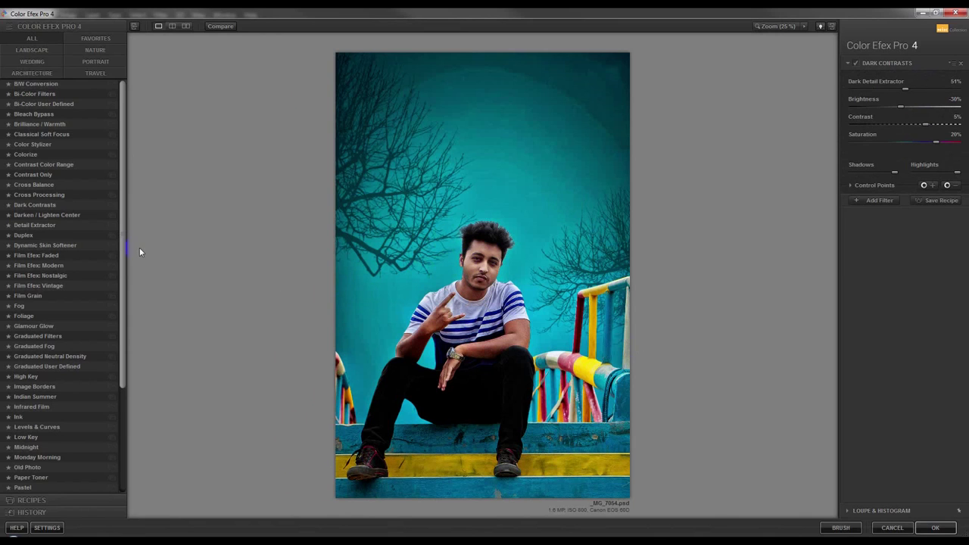
Preview Cross Balance and Contrast Only, then apply the Contrast Color Range filter.
left_click(40, 187)
left_click(32, 175)
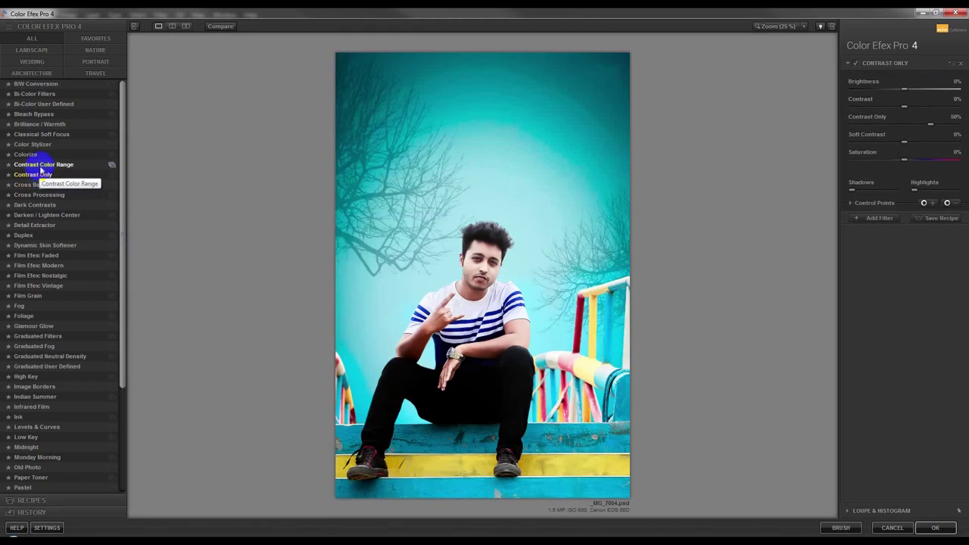
left_click(38, 165)
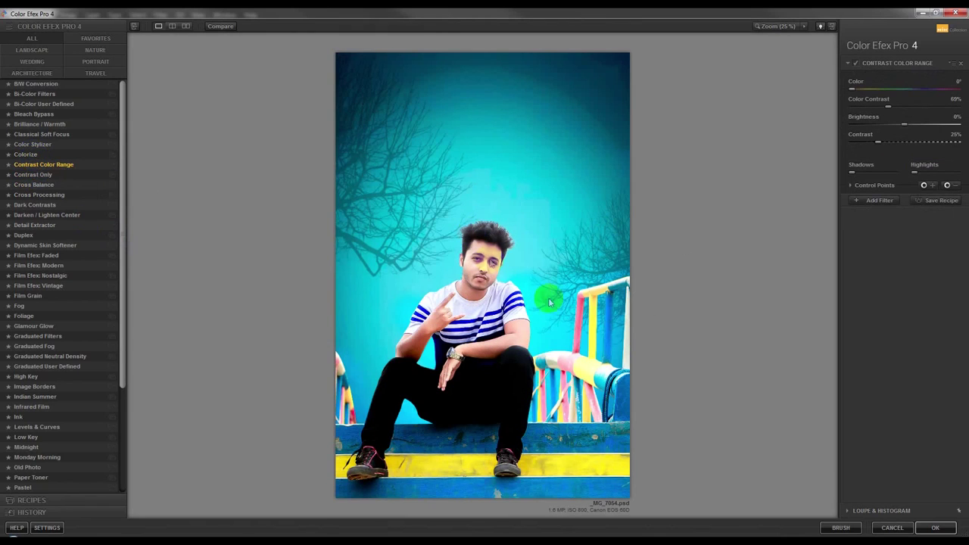
left_click(851, 64)
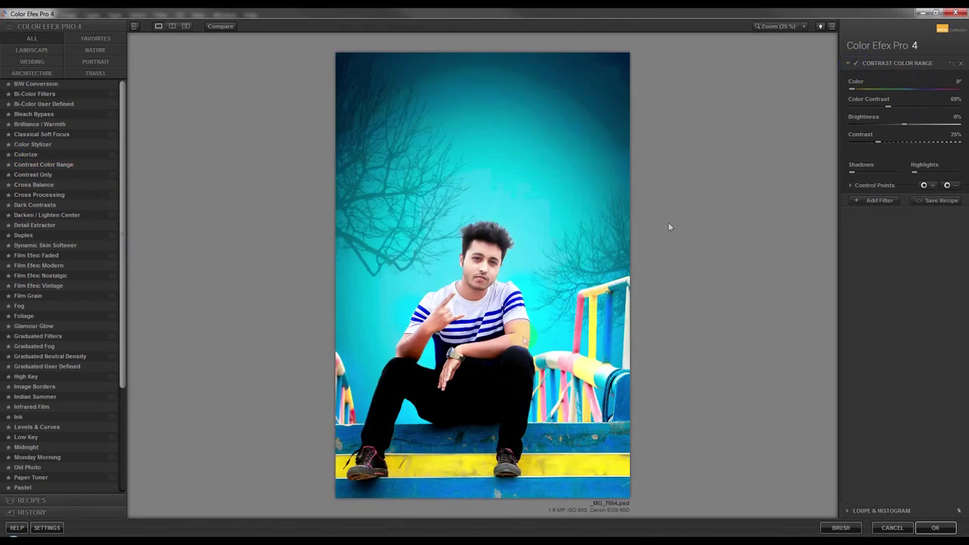
left_click(923, 528)
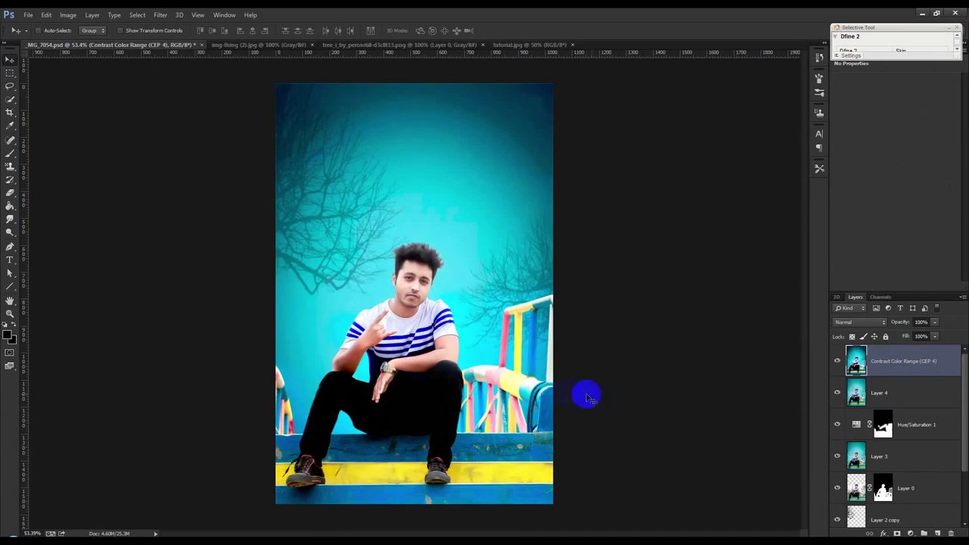
Add a layer mask to the Contrast Color Range layer and fill it black.
scroll(469, 388, "up", 1)
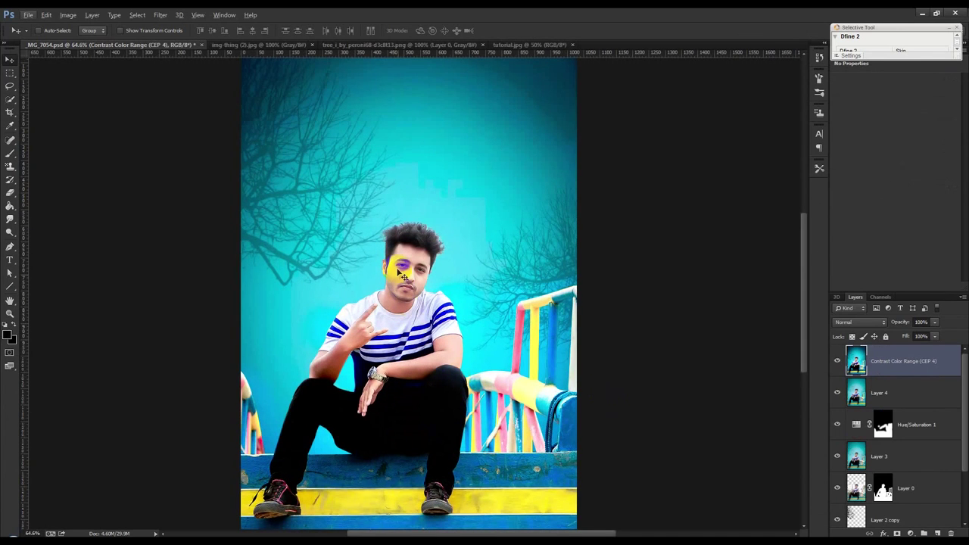
scroll(540, 436, "down", 1)
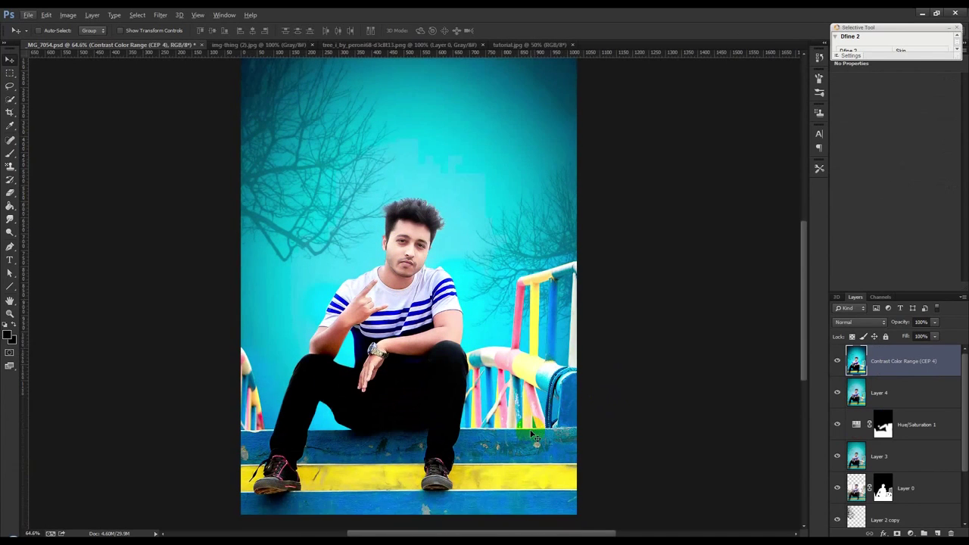
left_click(898, 533)
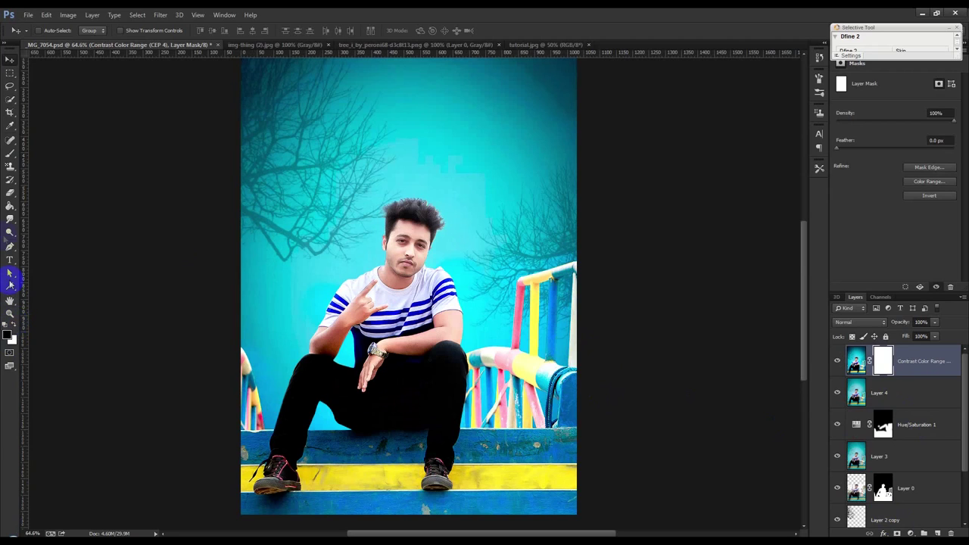
left_click(9, 207)
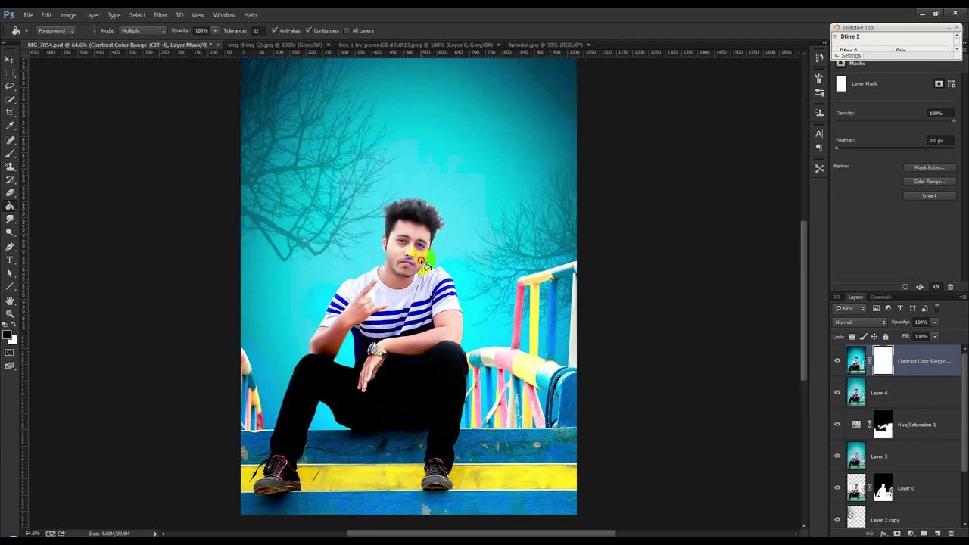
left_click(421, 261)
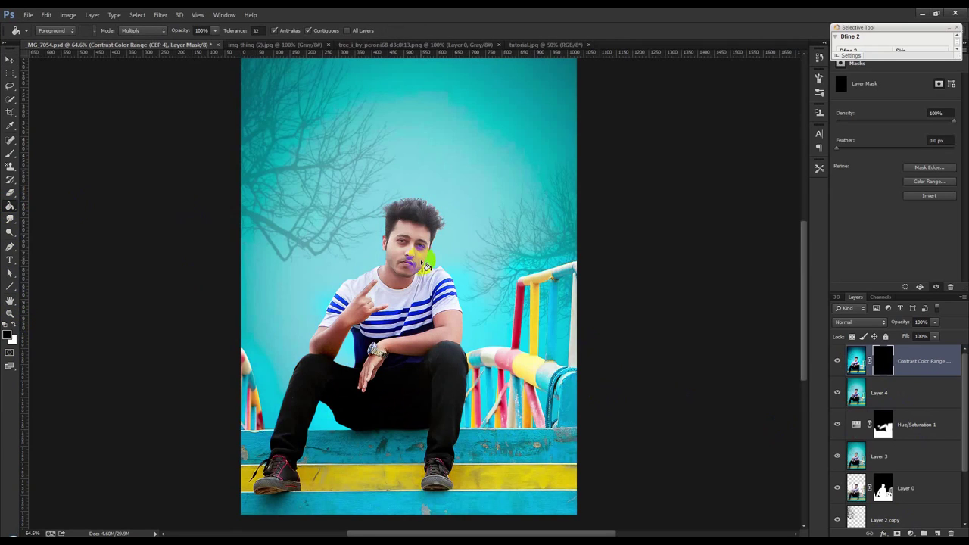
Paint the mask white over the man's face, hair and trees with a 400 brush.
left_click(15, 326)
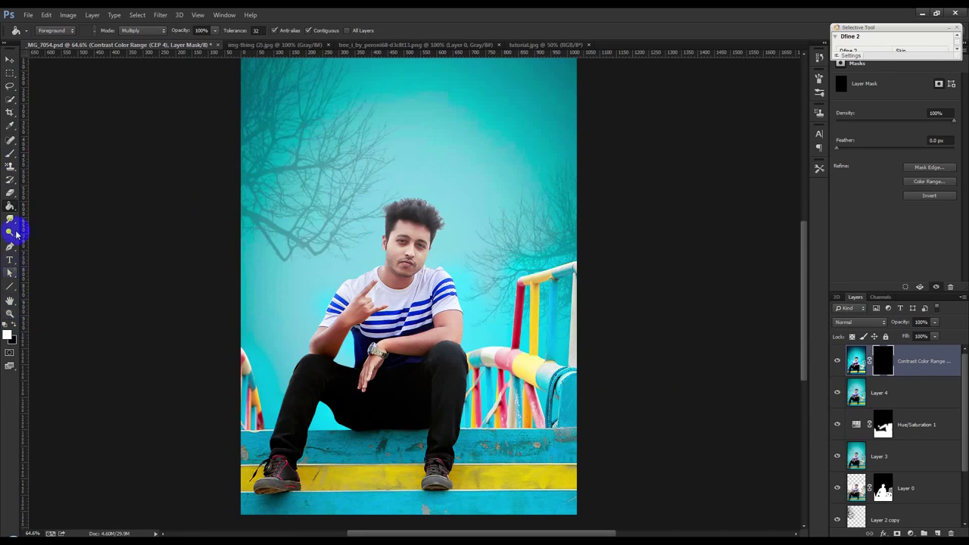
left_click(10, 155)
left_click_drag(398, 260, 403, 247)
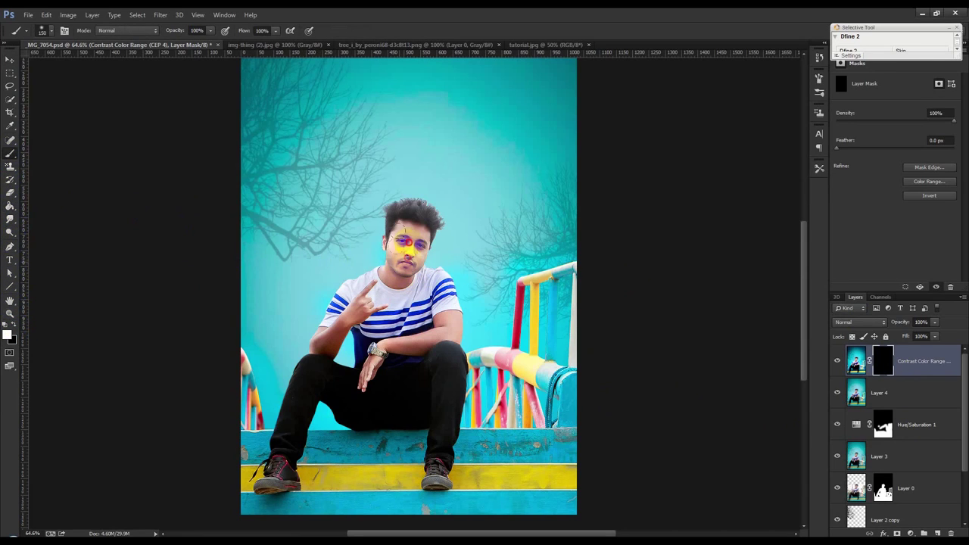
mouse_move(413, 194)
left_mouse_down()
mouse_move(413, 219)
mouse_move(380, 259)
mouse_move(368, 296)
mouse_move(389, 310)
mouse_move(444, 303)
mouse_move(354, 324)
mouse_move(372, 385)
mouse_move(446, 325)
mouse_move(349, 341)
mouse_move(362, 299)
mouse_move(331, 270)
left_mouse_up()
scroll(331, 270, "down", 1)
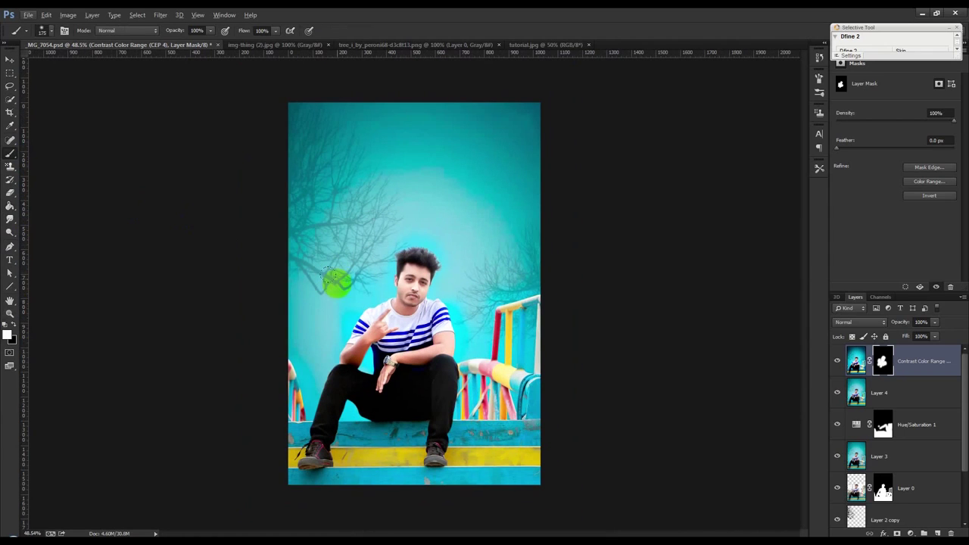
key("bracketright")
mouse_move(327, 311)
left_mouse_down()
mouse_move(320, 281)
mouse_move(353, 210)
mouse_move(417, 210)
mouse_move(452, 286)
mouse_move(513, 225)
mouse_move(520, 234)
mouse_move(372, 235)
mouse_move(448, 480)
mouse_move(502, 456)
mouse_move(523, 465)
mouse_move(240, 468)
mouse_move(423, 468)
left_mouse_up()
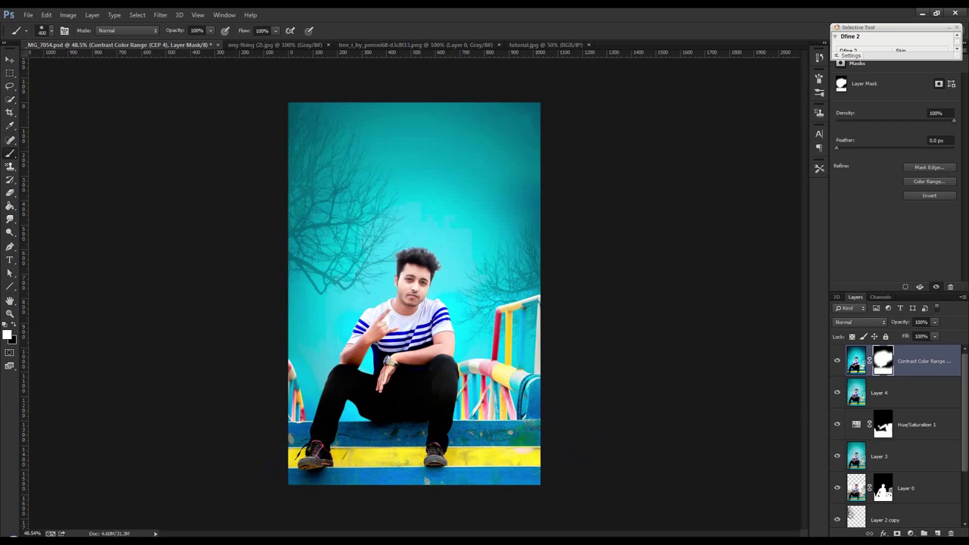
Paint black over the left shoe to hide the effect there, and add a new empty top layer.
left_click(14, 324)
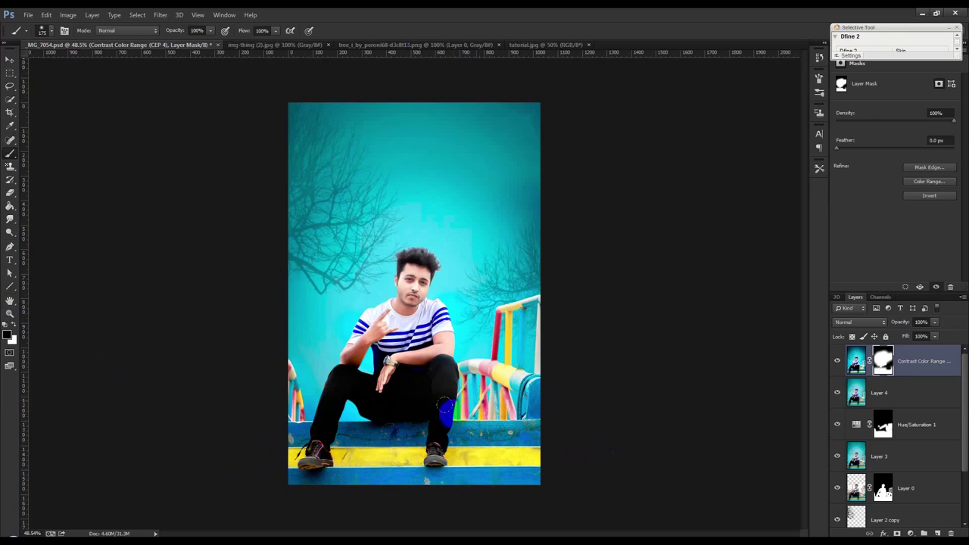
left_click_drag(325, 457, 312, 453)
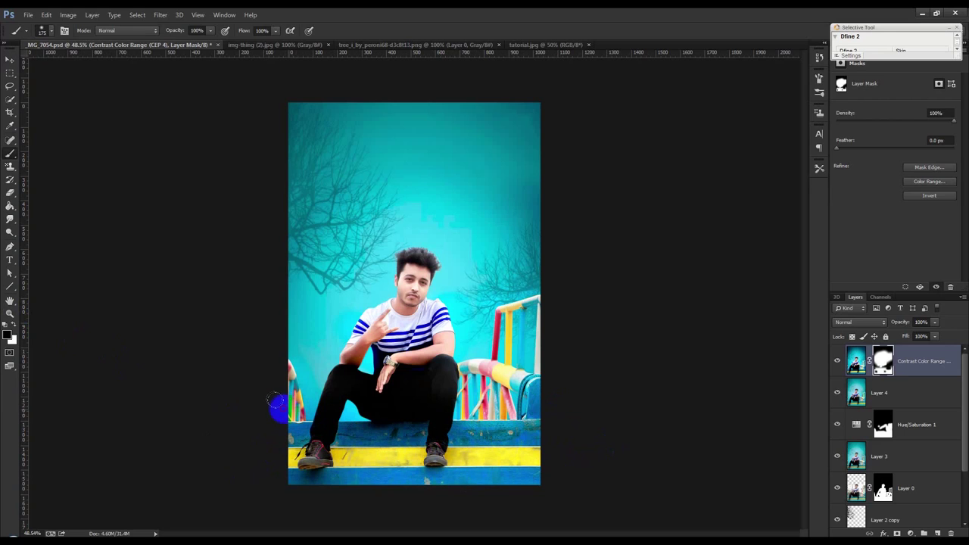
scroll(394, 394, "up", 2)
left_click(10, 62)
scroll(404, 284, "up", 1)
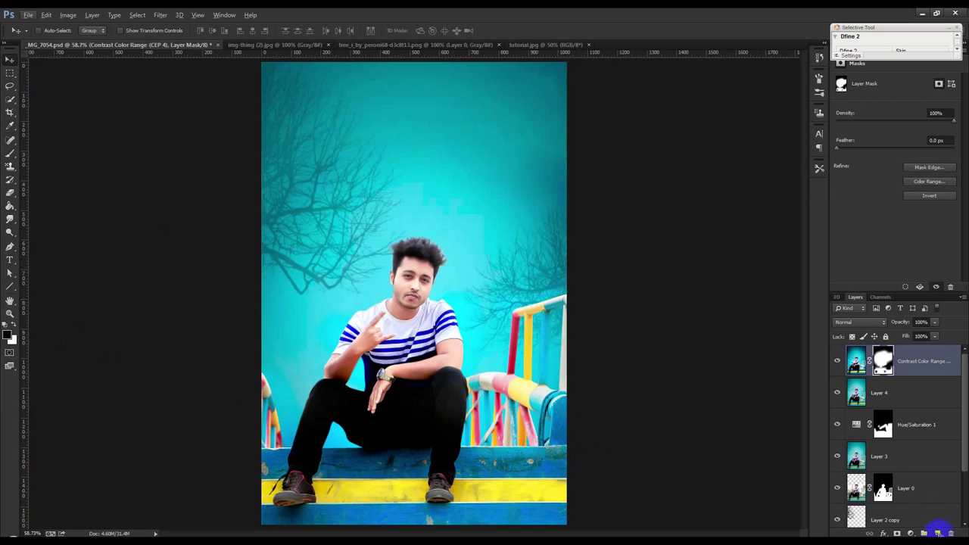
left_click(939, 533)
Fill the new layer with a merged copy of the image via Apply Image.
left_click(72, 15)
left_click(144, 166)
left_click(567, 165)
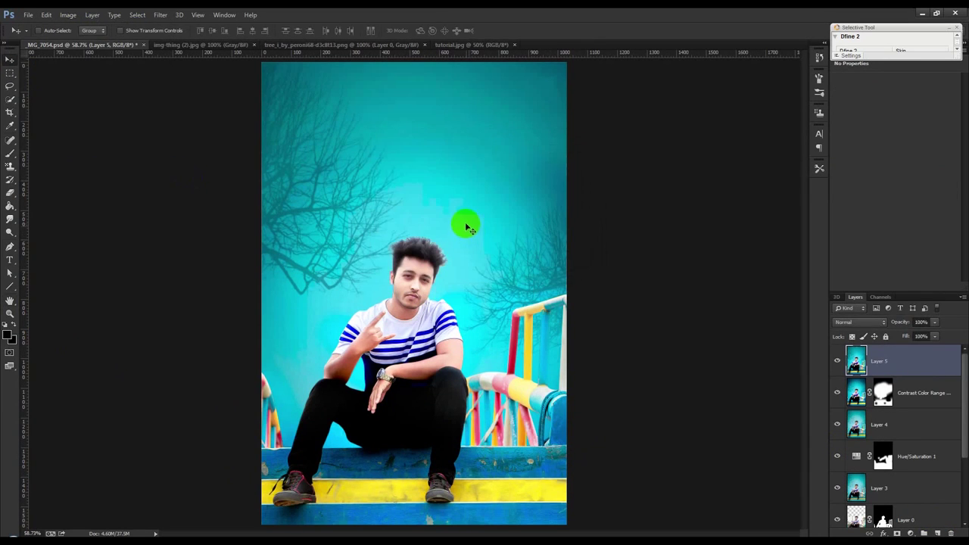
left_click(449, 46)
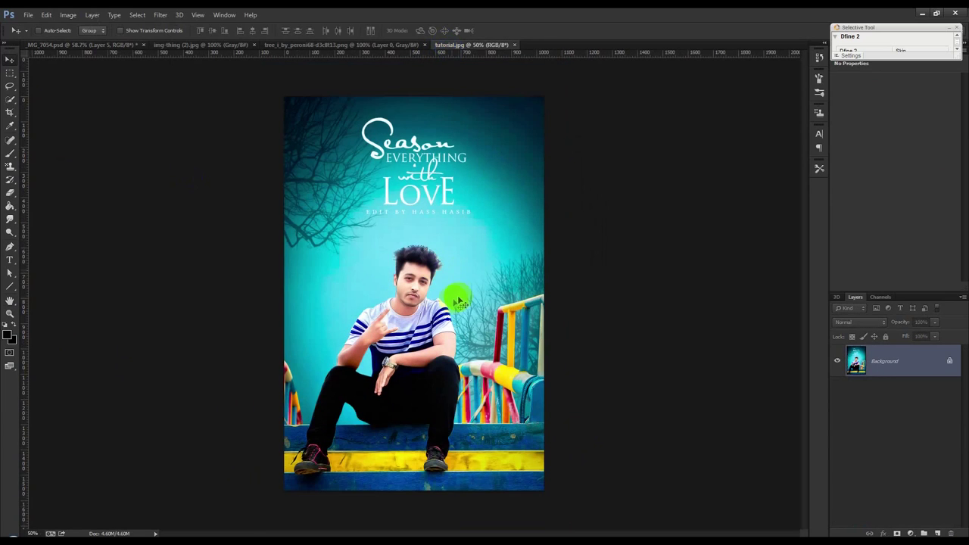
left_click(105, 48)
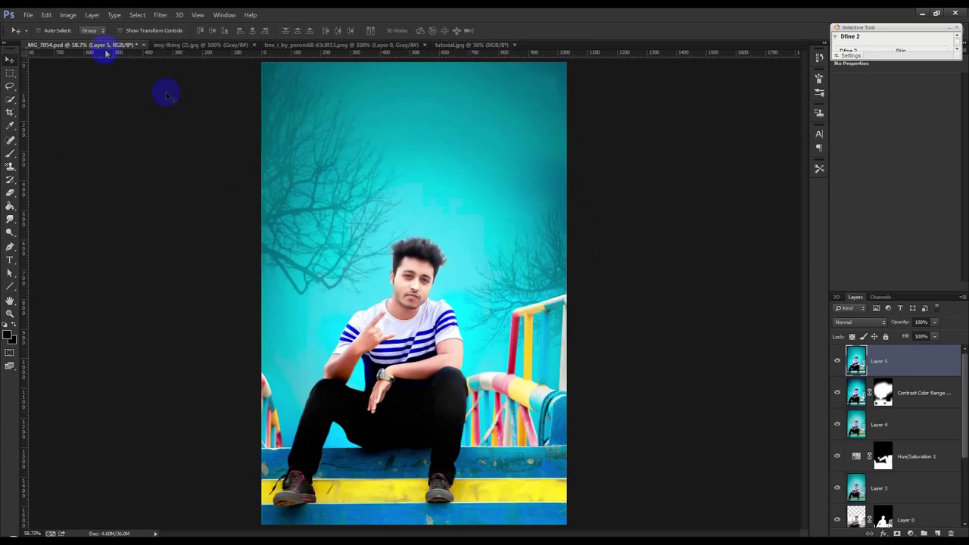
Choose Color Efex Pro 4's Dark Contrasts filter and set its saturation to 3%.
left_click(165, 18)
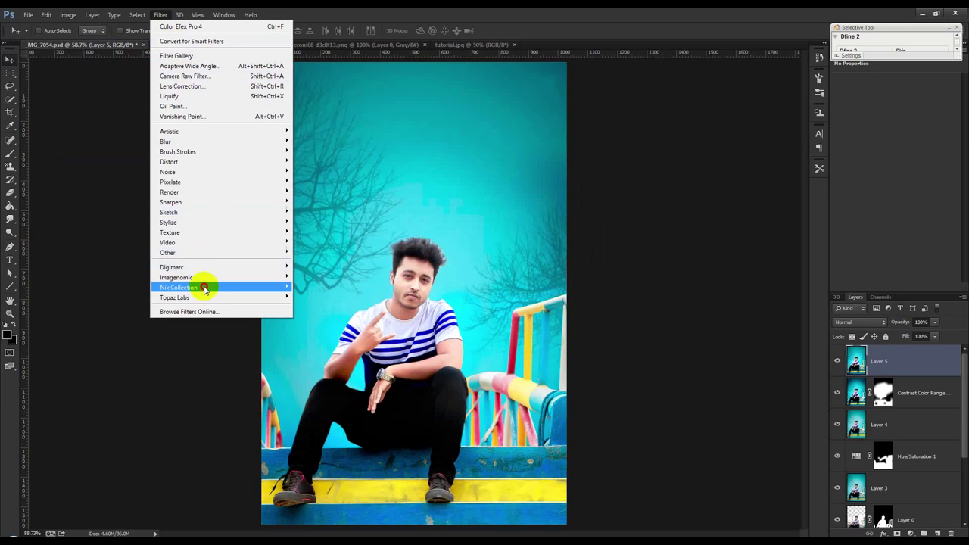
mouse_move(179, 288)
left_click(363, 297)
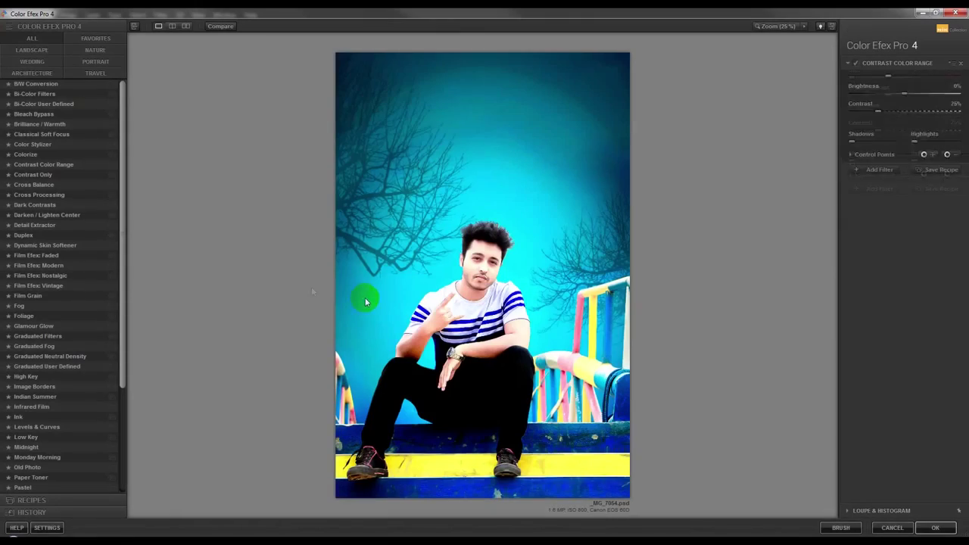
left_click(41, 195)
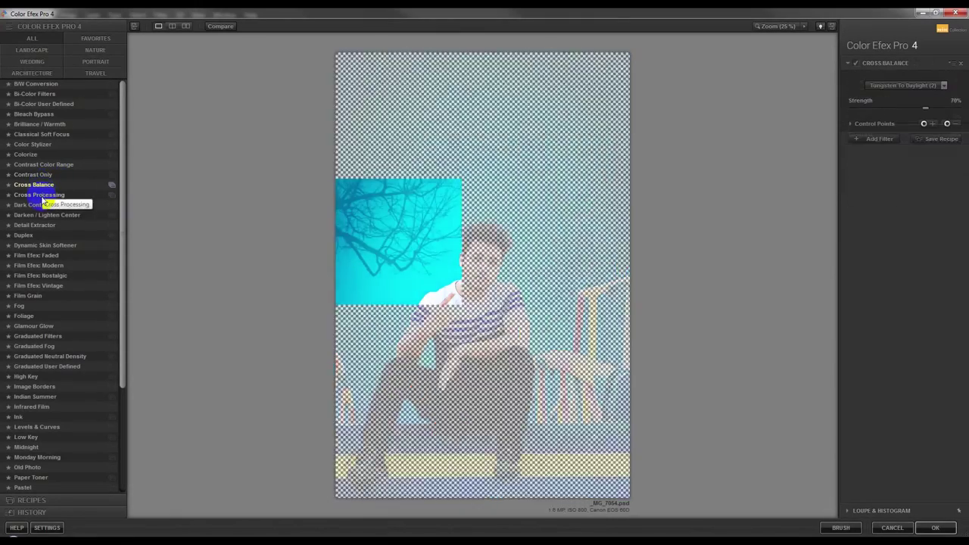
left_click(42, 204)
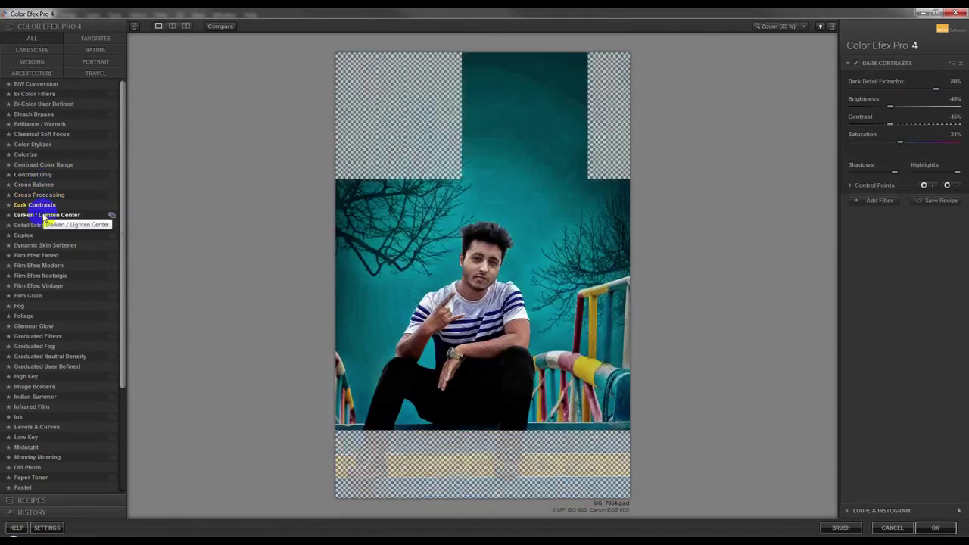
left_click(44, 215)
left_click(44, 205)
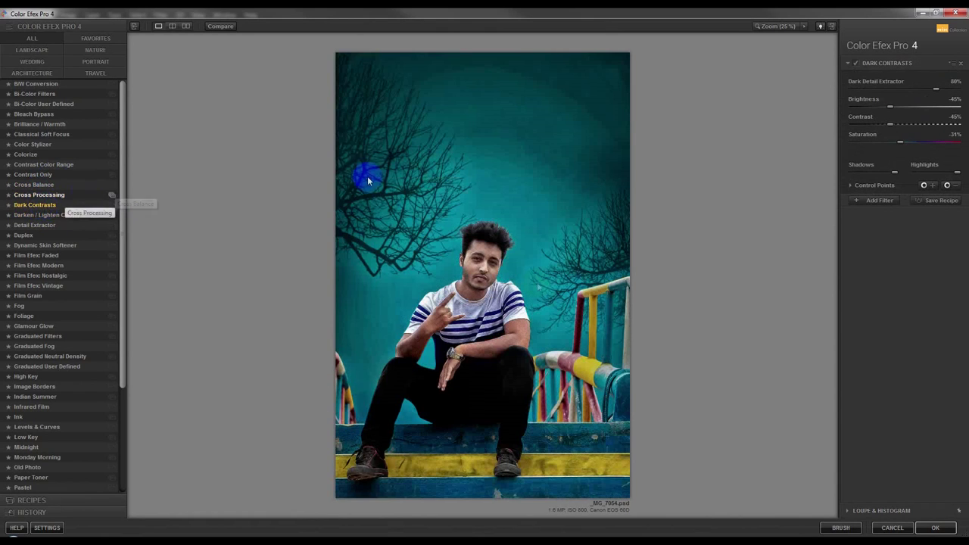
left_click_drag(901, 141, 924, 143)
left_click_drag(923, 144, 922, 144)
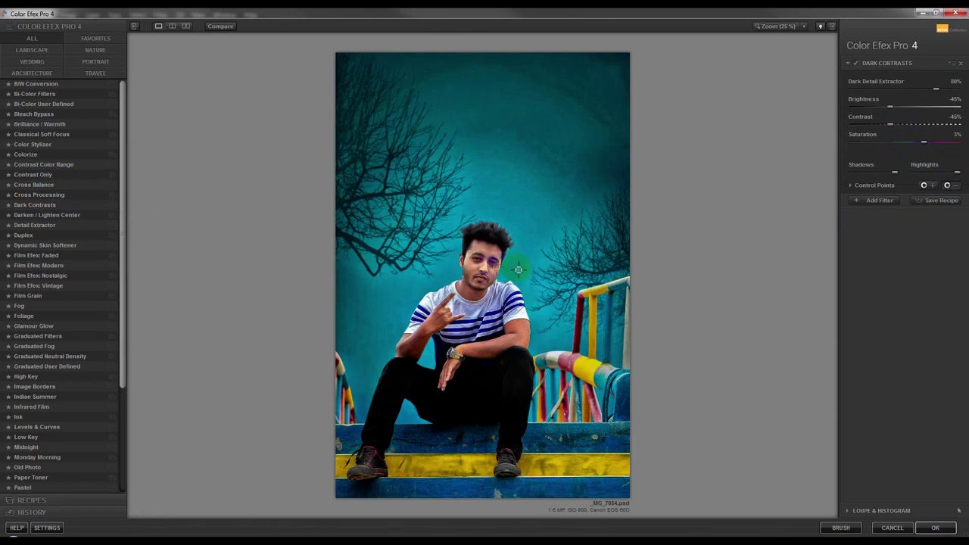
Place Dark Contrasts control points on the man's forehead, chest and both arms.
left_click(485, 250)
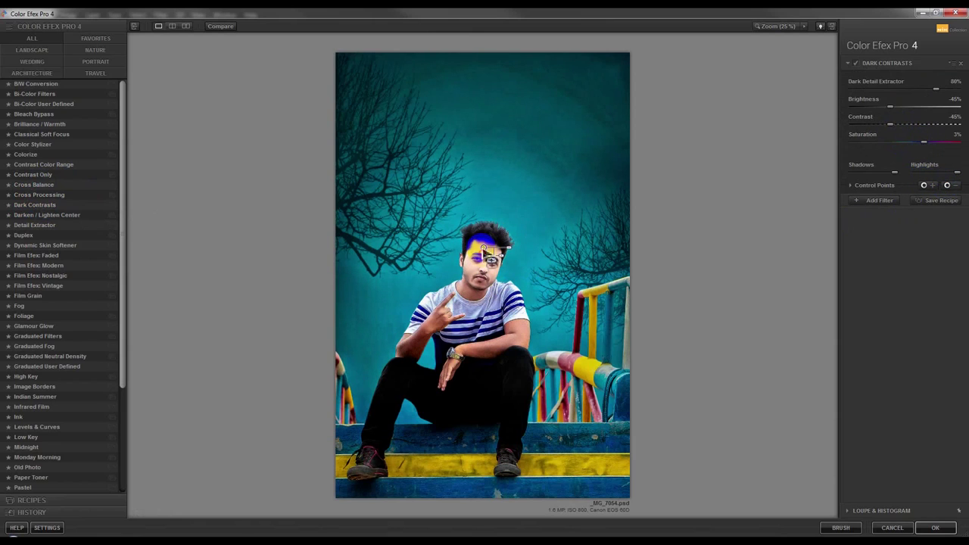
left_click(473, 285)
left_click(426, 331)
left_click(410, 348)
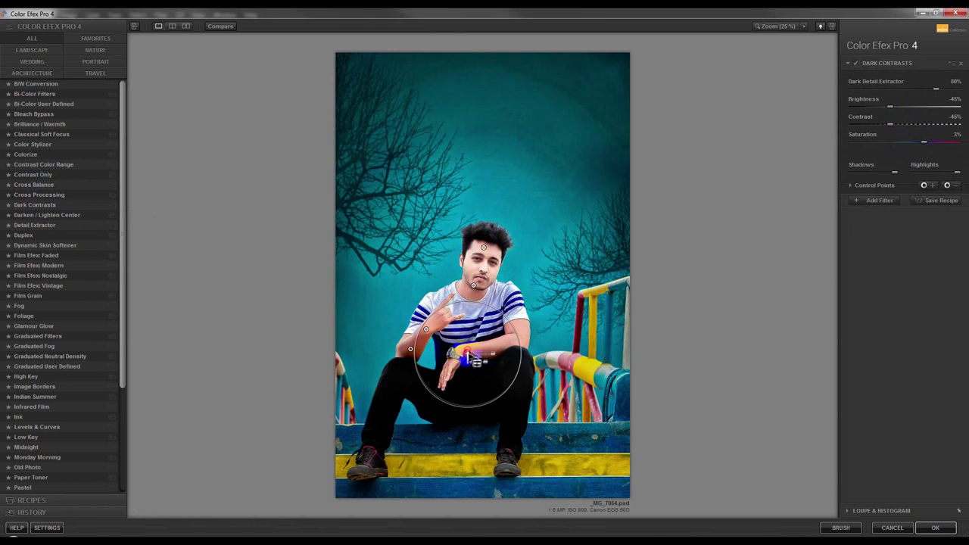
left_click(506, 344)
left_click(518, 334)
left_click_drag(520, 339, 522, 333)
Add a widened, lower-opacity sky control point and apply Dark Contrasts to Photoshop.
left_click(477, 177)
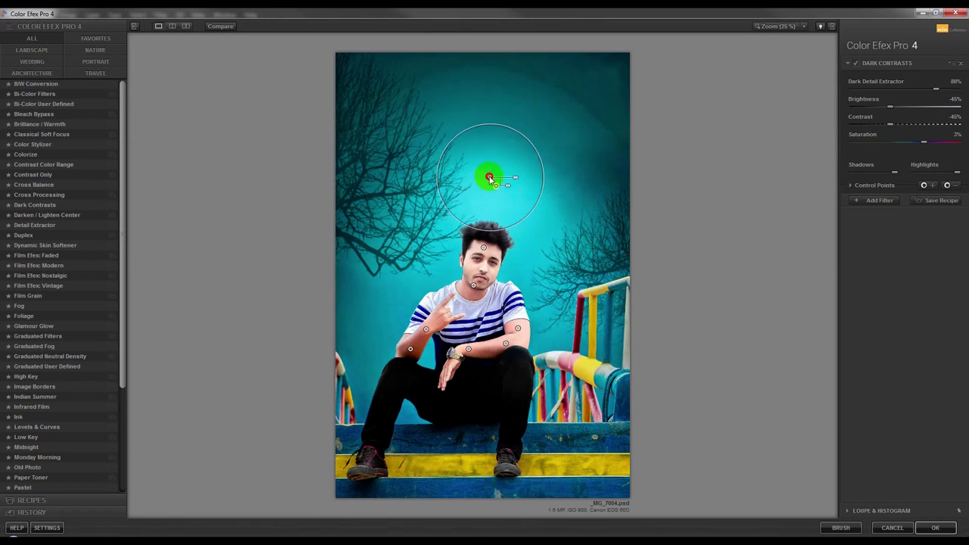
mouse_move(502, 178)
left_mouse_down()
mouse_move(570, 180)
mouse_move(525, 178)
mouse_move(475, 208)
left_mouse_up()
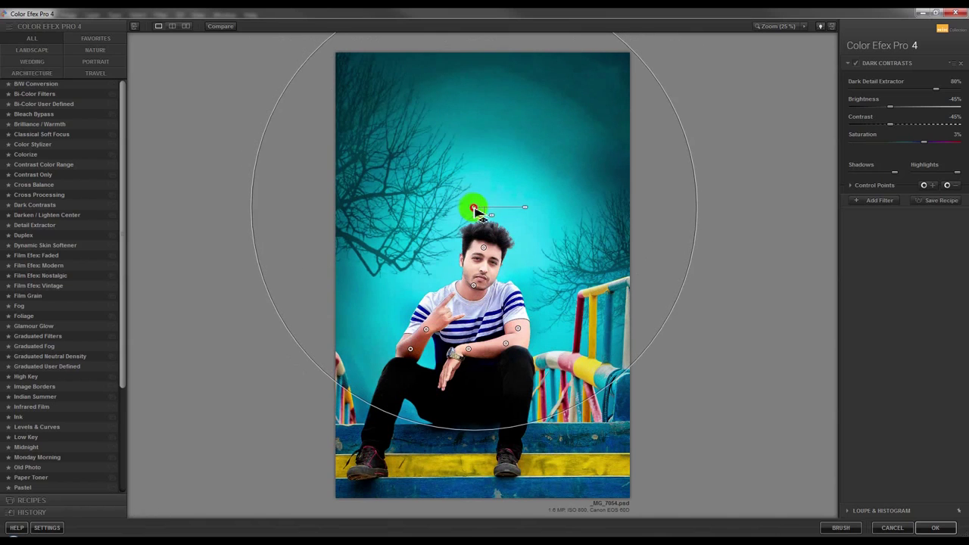
mouse_move(475, 208)
left_mouse_down()
mouse_move(486, 214)
mouse_move(485, 116)
left_mouse_up()
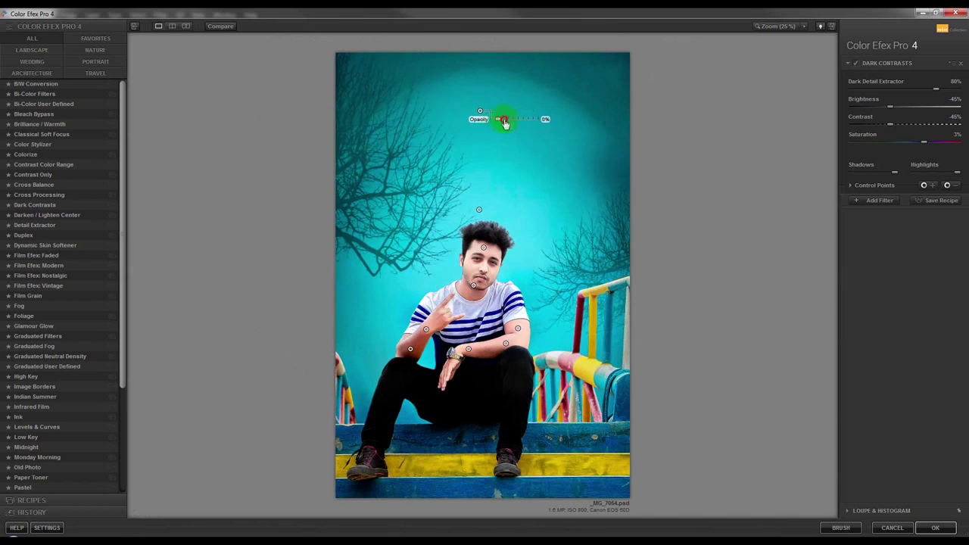
mouse_move(505, 123)
left_mouse_down()
mouse_move(486, 123)
mouse_move(482, 98)
left_mouse_up()
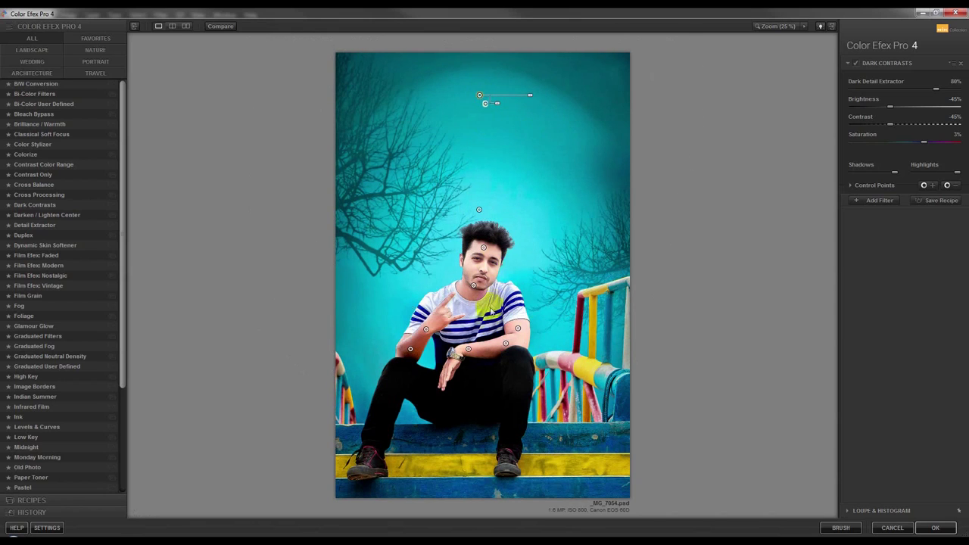
left_click(517, 191)
left_click(935, 528)
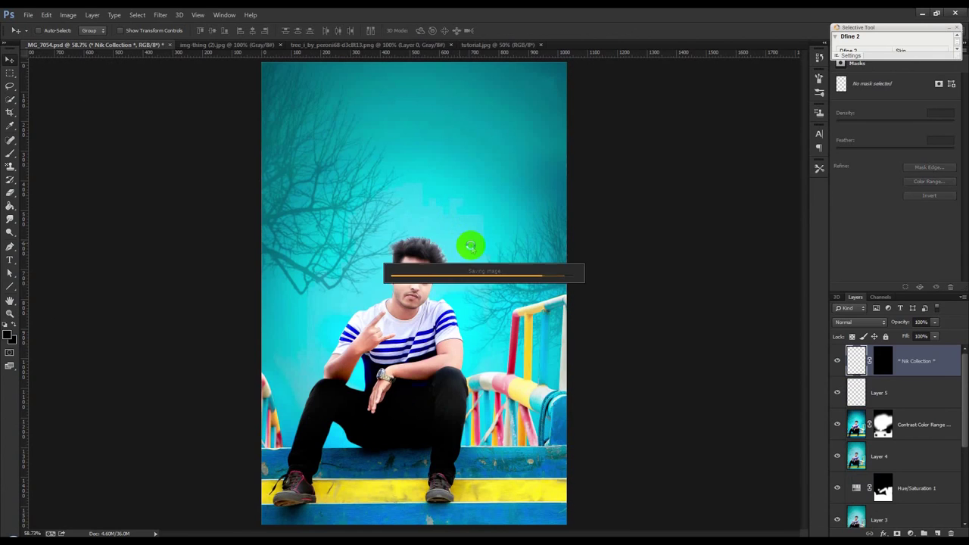
Compare the working image against the finished reference poster.
left_click_drag(471, 249, 443, 263)
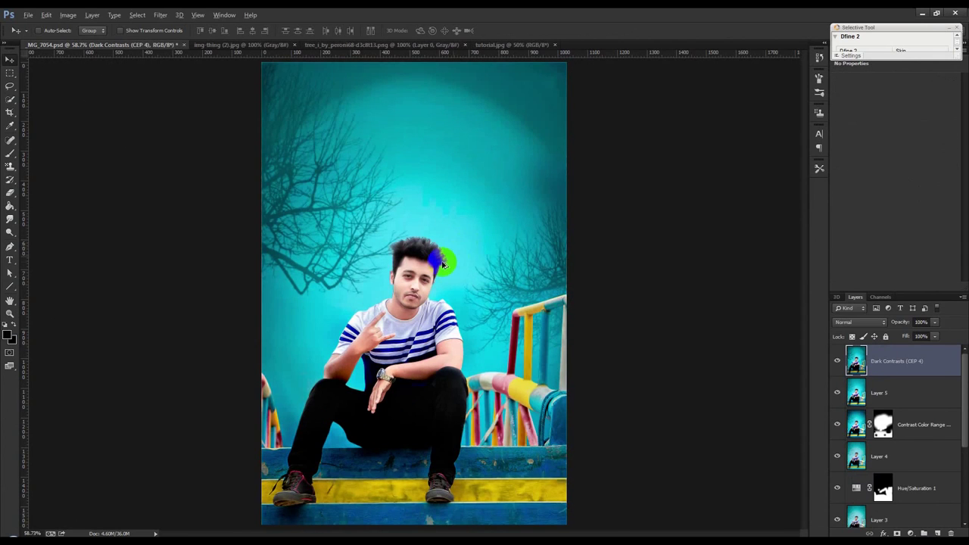
scroll(443, 263, "up", 1)
scroll(443, 274, "up", 1)
scroll(443, 280, "down", 1)
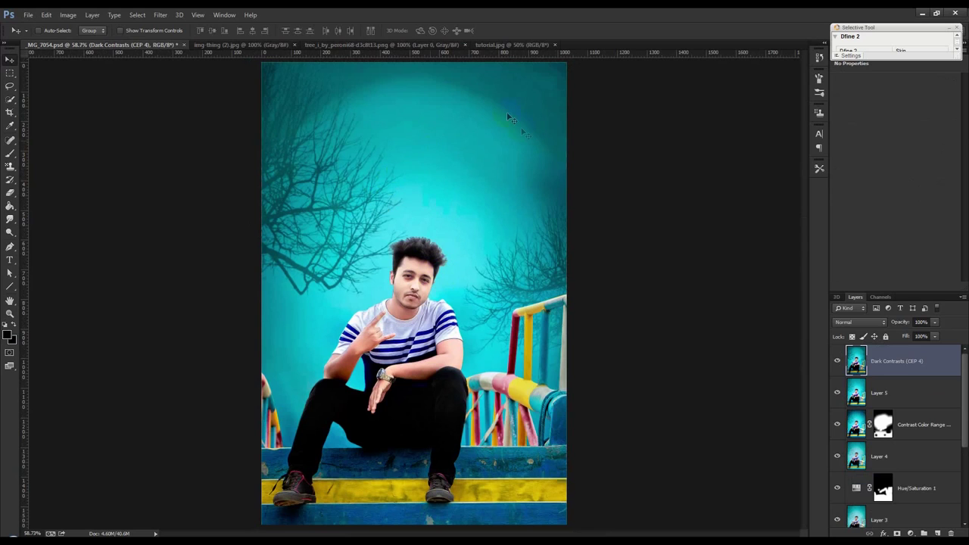
left_click(486, 44)
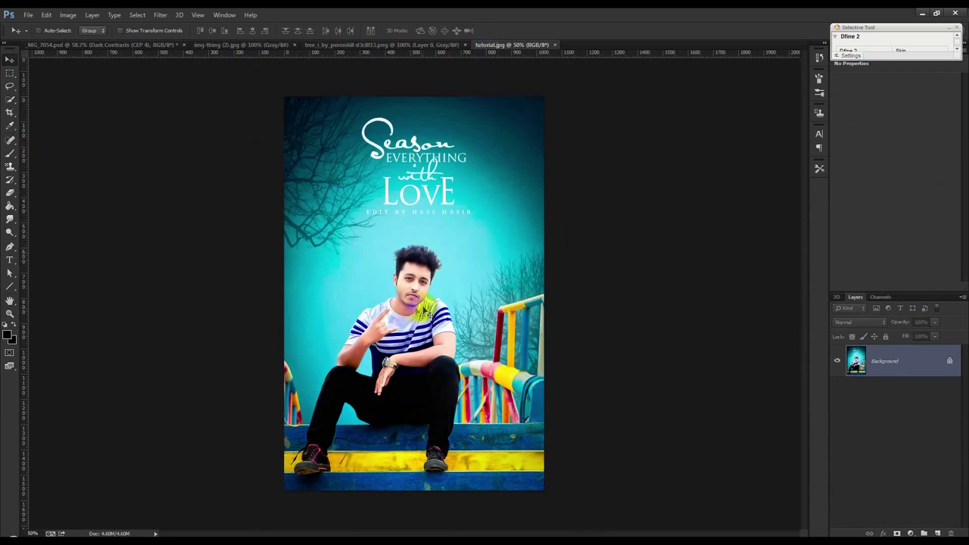
left_click(137, 47)
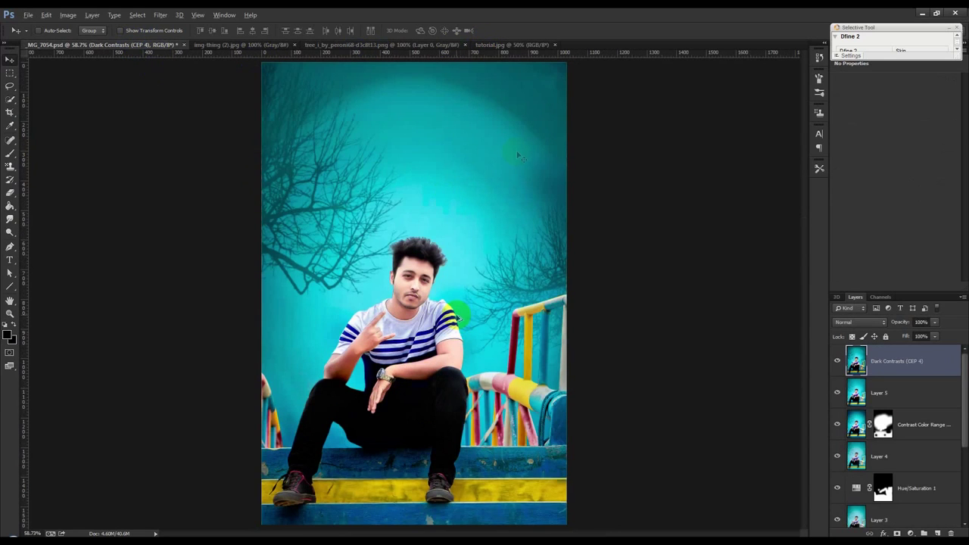
left_click(521, 47)
left_click(128, 47)
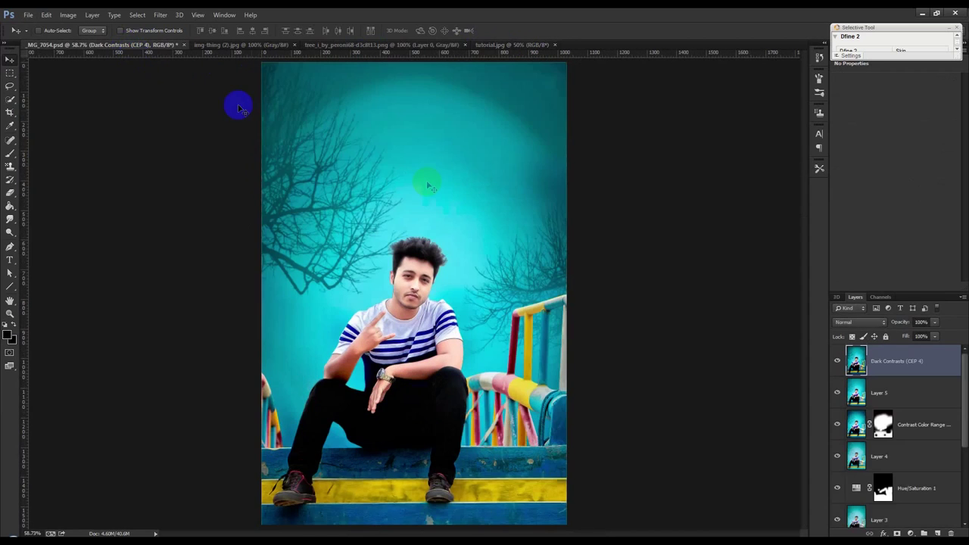
Apply Camera Raw with Vibrance about +34, Dehaze +27 and a -14 vignette.
left_click(161, 14)
left_click(164, 75)
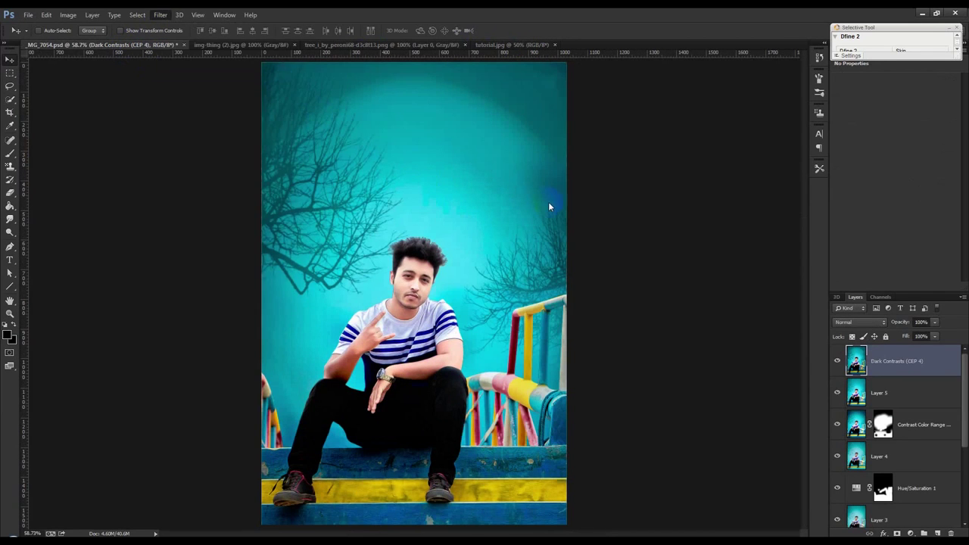
left_click_drag(871, 335, 882, 335)
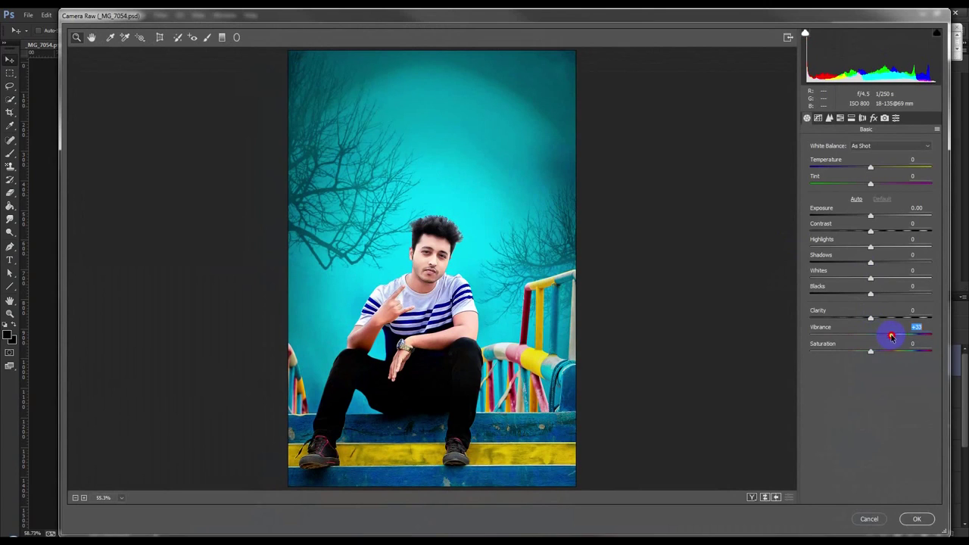
left_click(874, 119)
left_click_drag(867, 286, 863, 285)
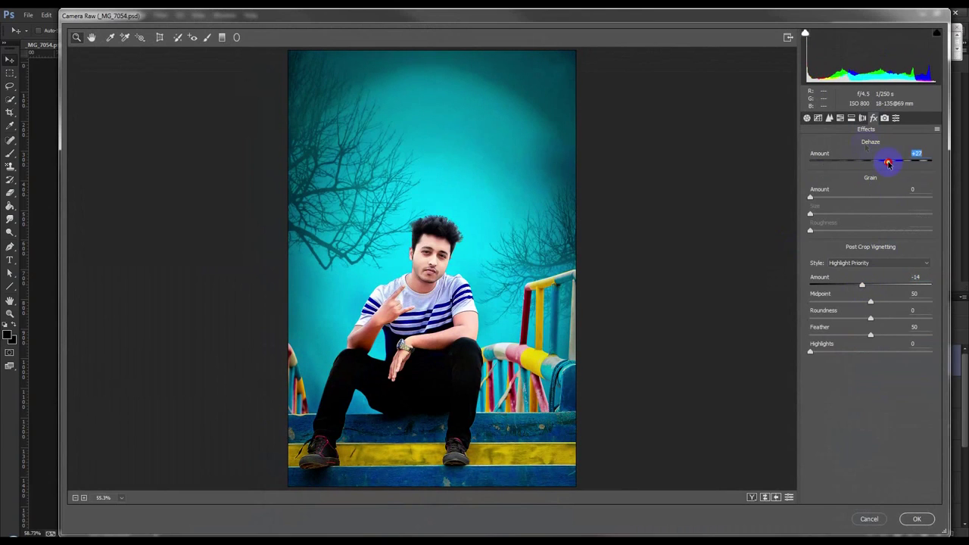
left_click(829, 119)
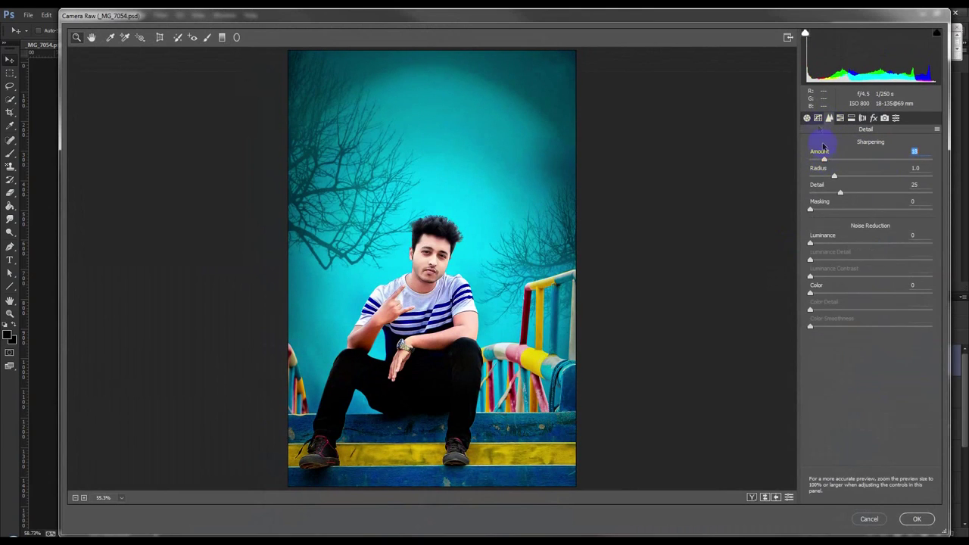
left_click(807, 119)
left_click(915, 518)
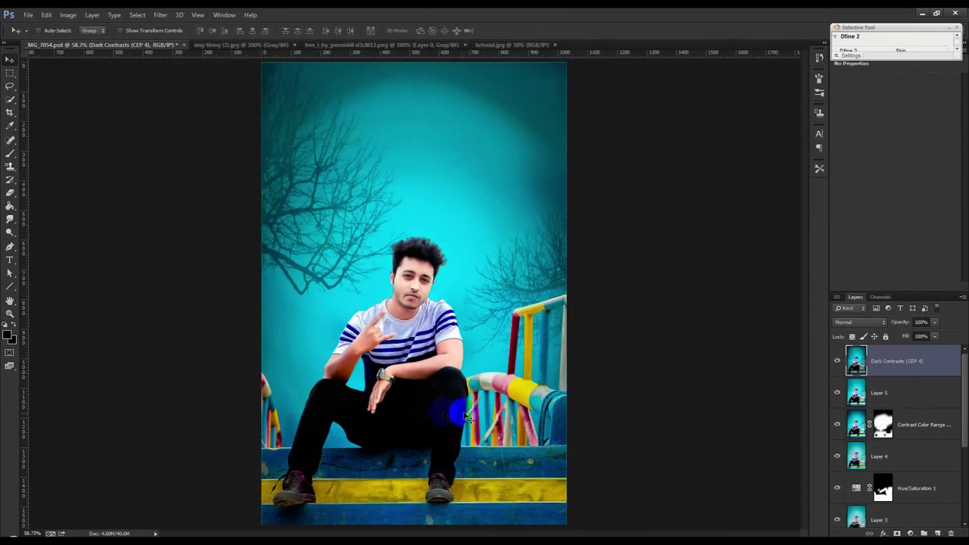
Smooth the man's skin with Imagenomic Portraiture's Smoothing: High preset.
left_click(162, 15)
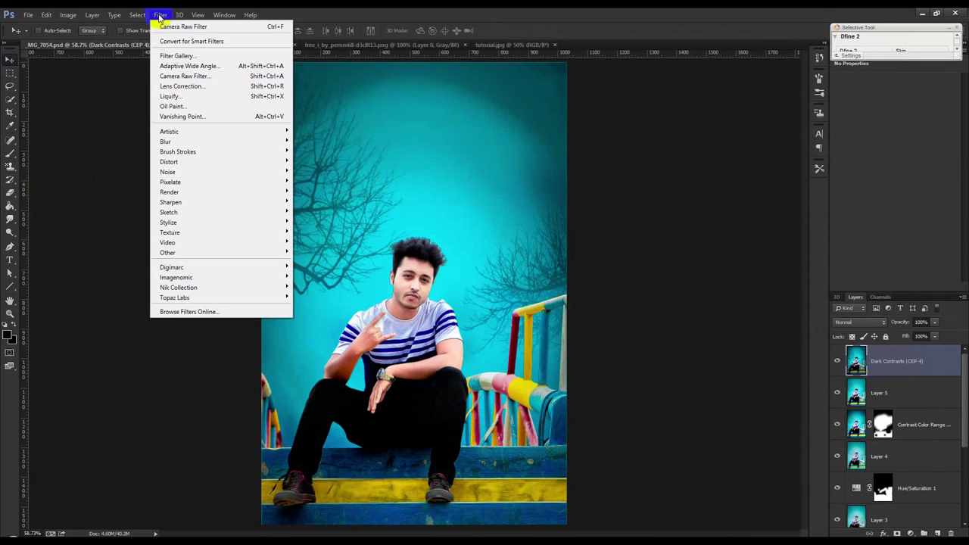
mouse_move(177, 277)
left_click(313, 287)
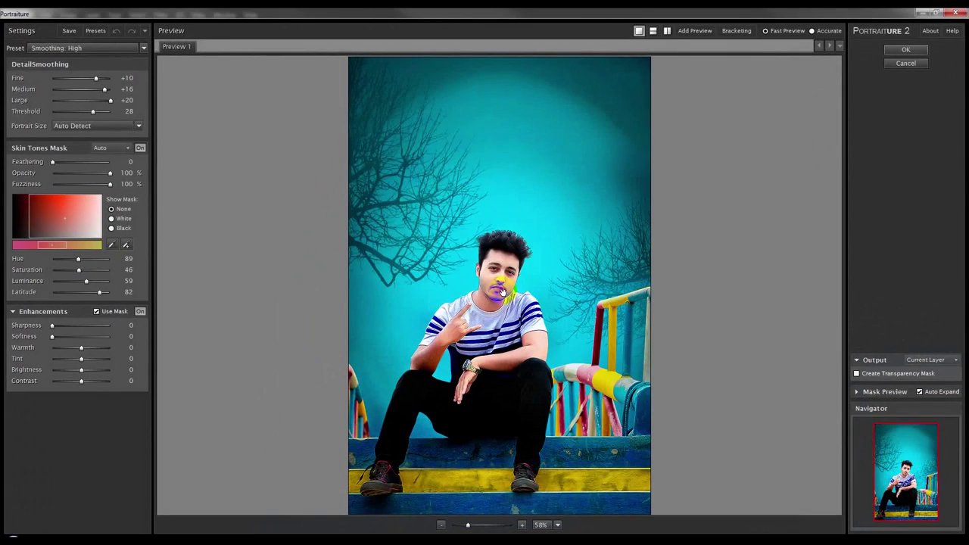
left_click(908, 50)
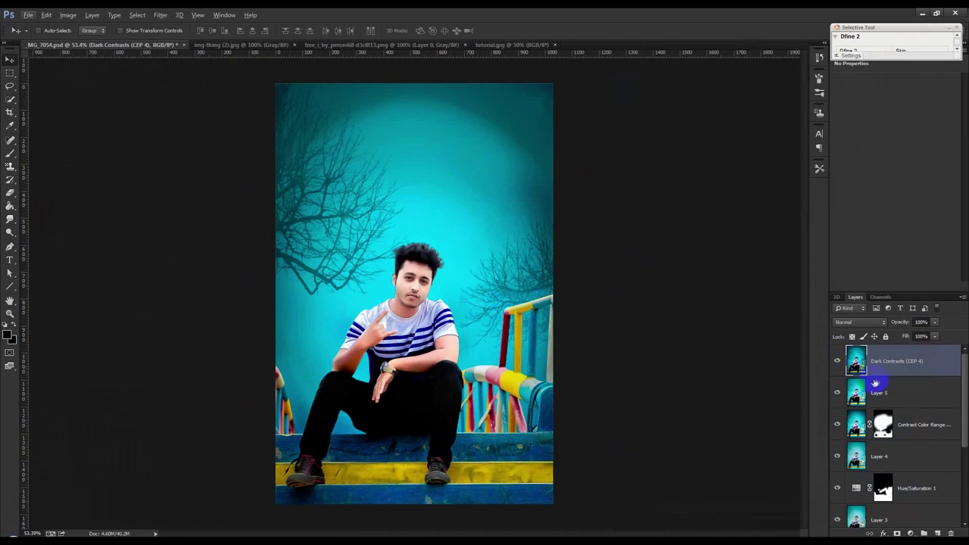
Close the tree document and bring the title graphic into the portrait, scaled to 127%.
left_click(386, 44)
left_click(465, 45)
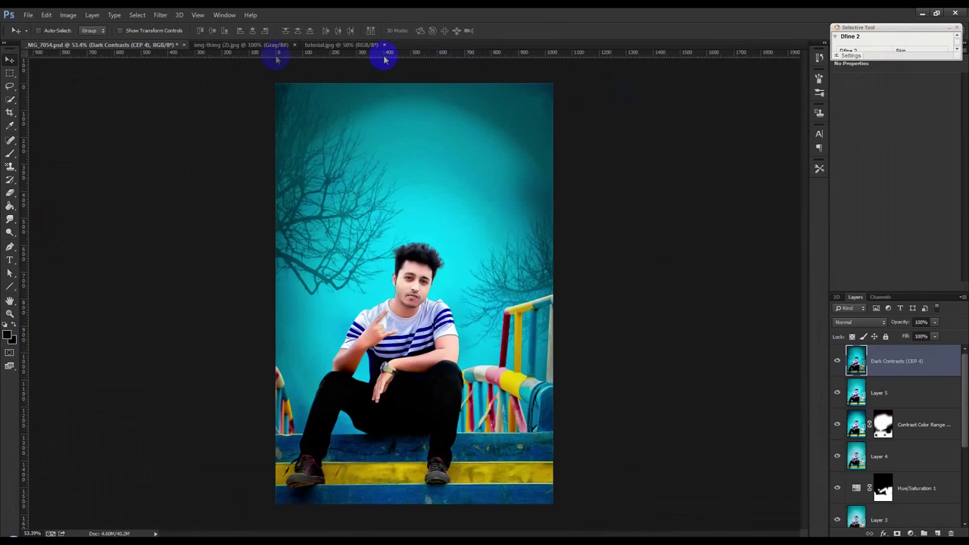
left_click(255, 44)
left_click_drag(132, 46, 443, 158)
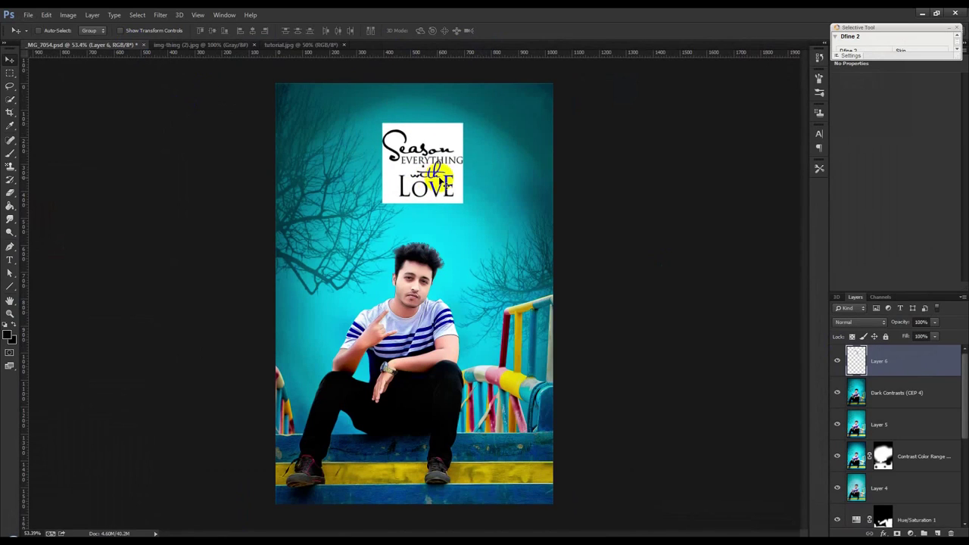
key("ctrl+t")
left_click_drag(463, 203, 480, 206)
left_click(864, 322)
left_click(507, 30)
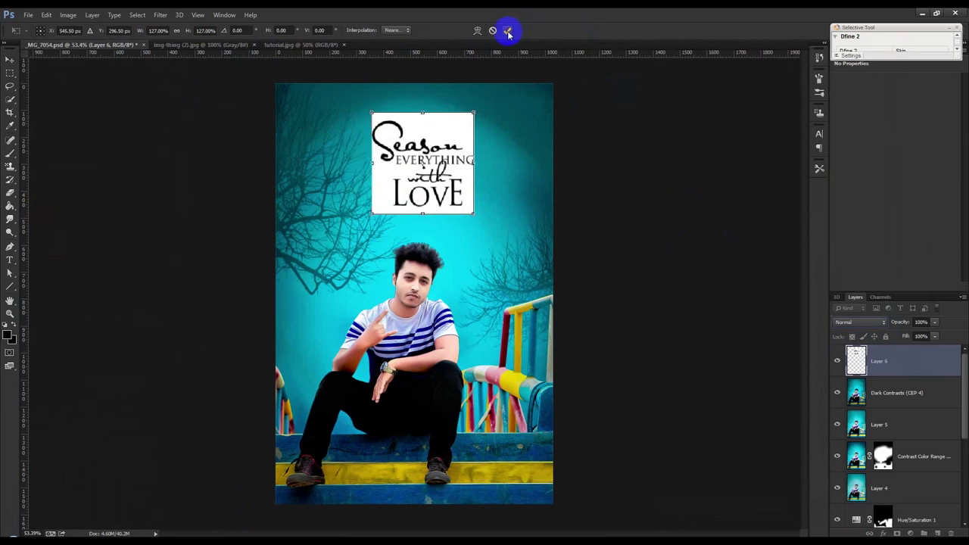
left_click(507, 31)
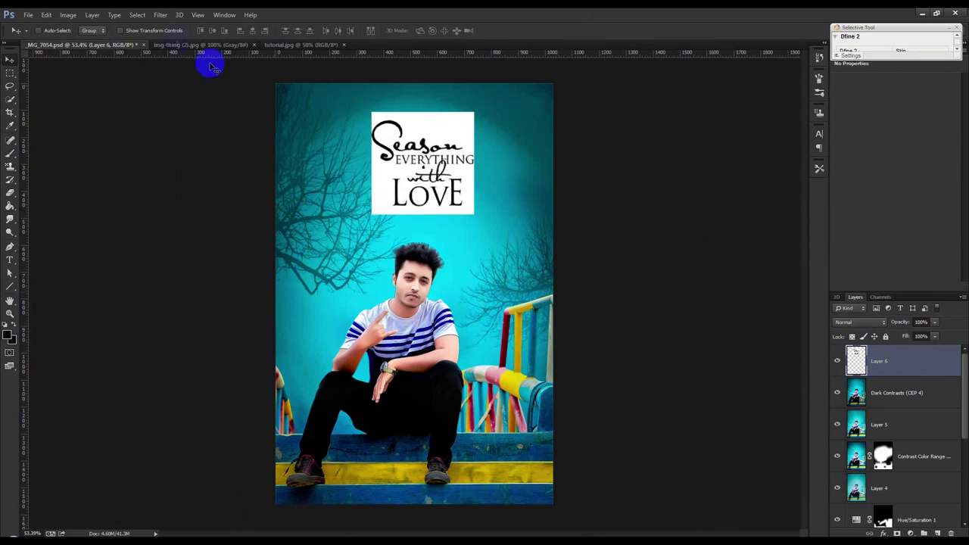
Invert the title to white, set it to Screen blending, and position it over the sky.
left_click(68, 15)
mouse_move(83, 42)
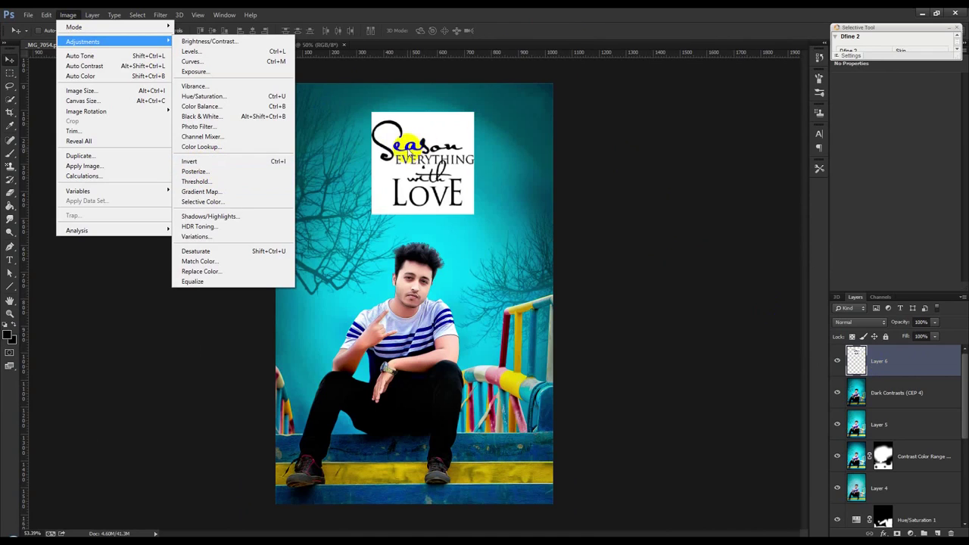
left_click(189, 162)
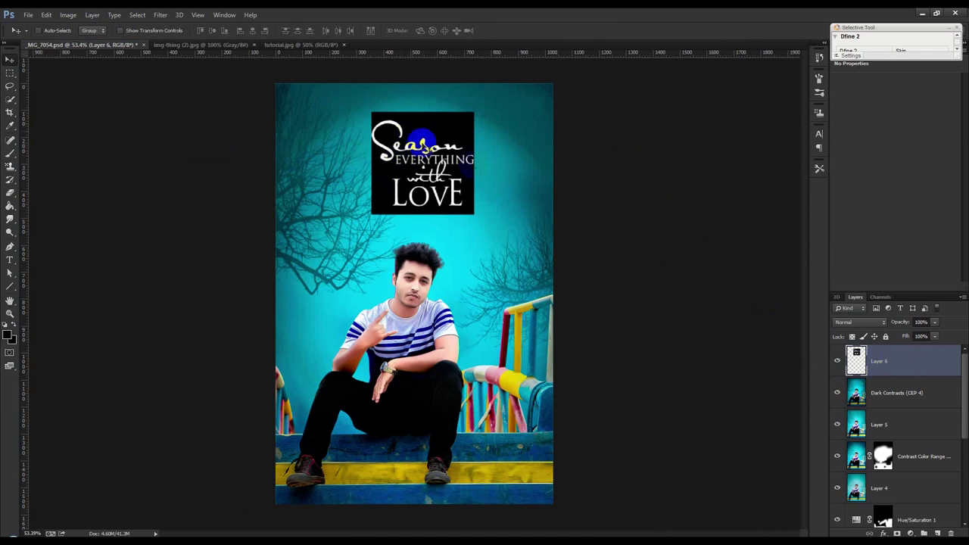
left_click(848, 322)
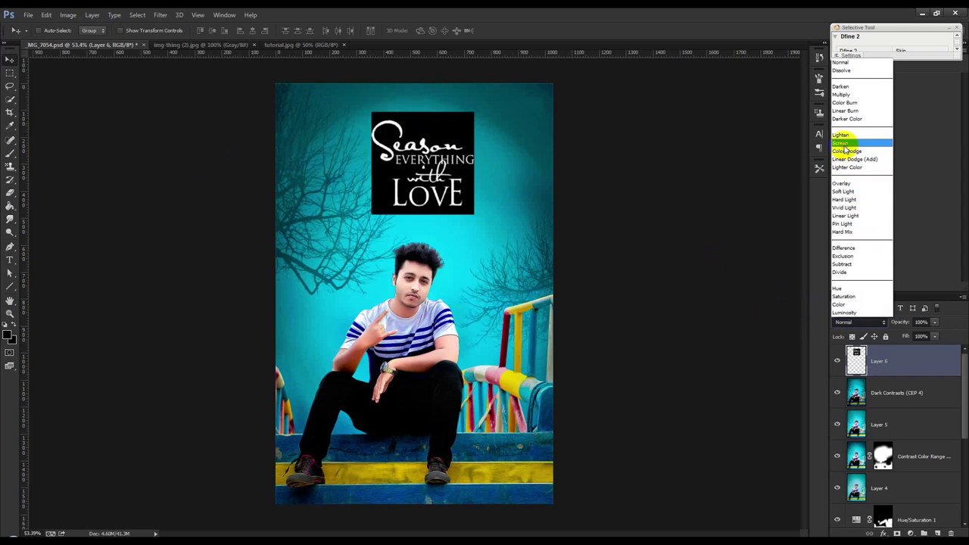
left_click(841, 143)
left_click_drag(477, 175, 470, 206)
key("ctrl+t")
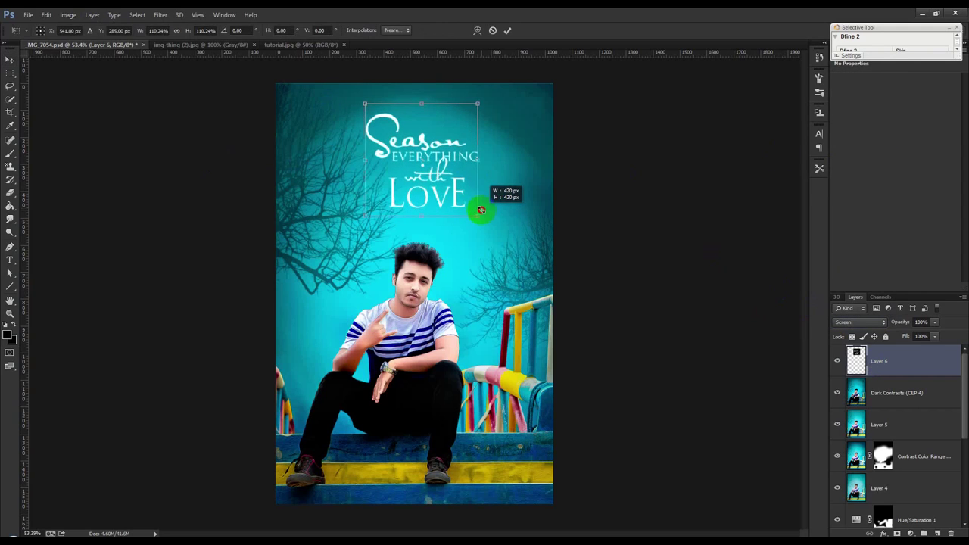
key("Return")
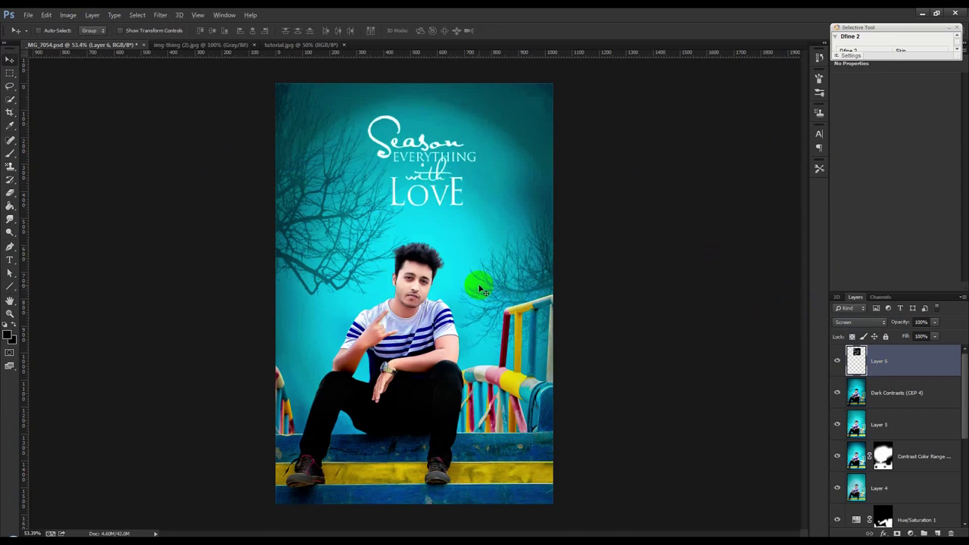
Add an empty Layer 7 at the top of the stack.
scroll(476, 281, "up", 1)
scroll(476, 281, "up", 1)
scroll(476, 281, "down", 1)
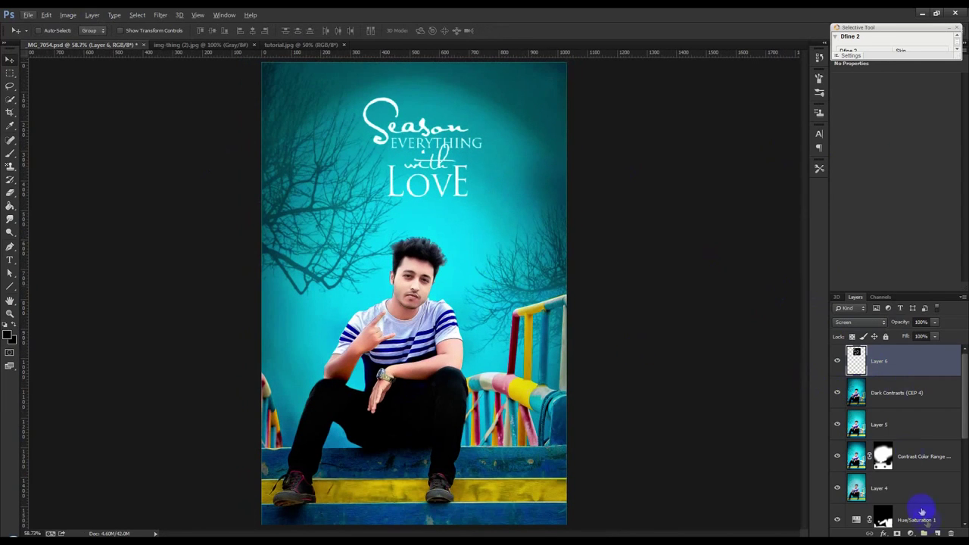
left_click(939, 532)
Fill Layer 7 with a merged copy of the image via Apply Image.
left_click(68, 14)
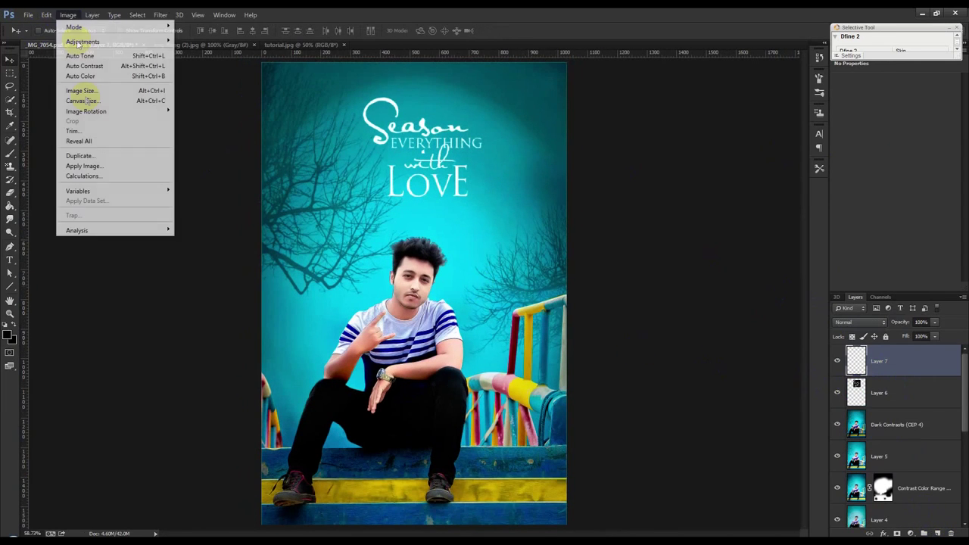
left_click(90, 166)
left_click(577, 159)
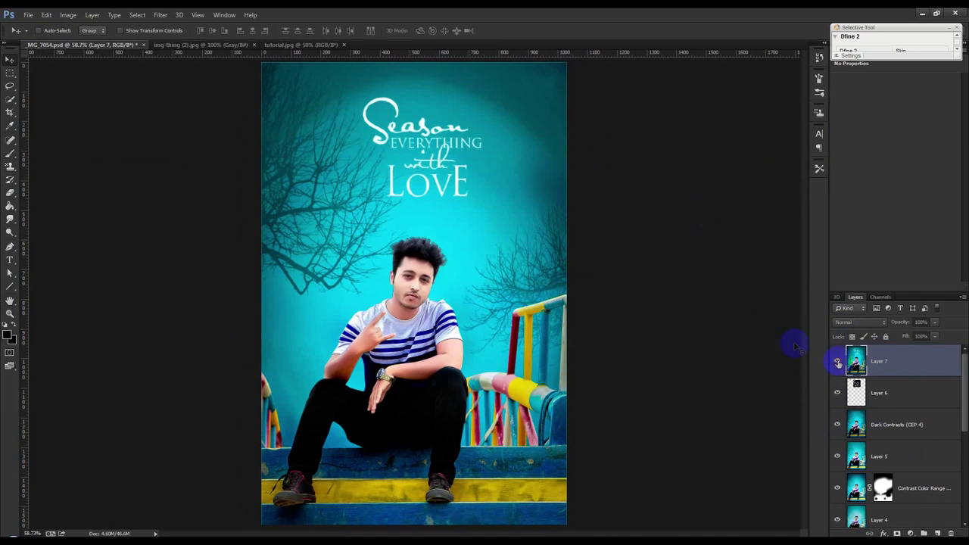
Apply Color Efex Pro 4's Dynamic Skin Softener and Cross Processing to the merged layer.
left_click(161, 14)
mouse_move(179, 288)
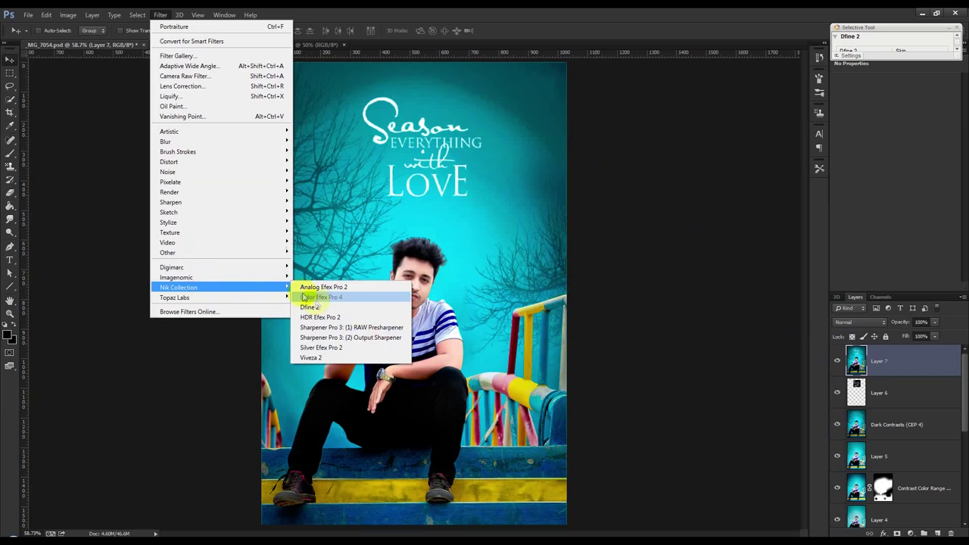
left_click(321, 297)
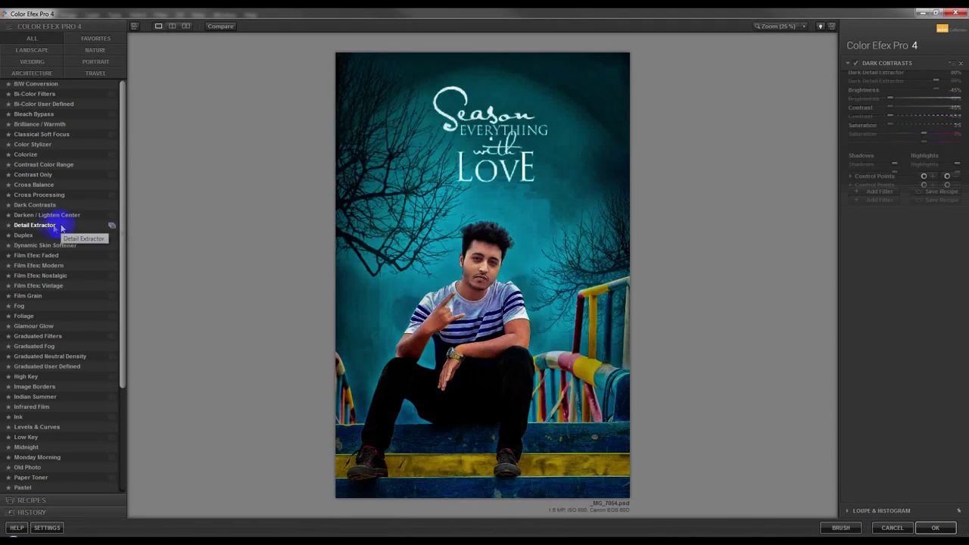
left_click(57, 247)
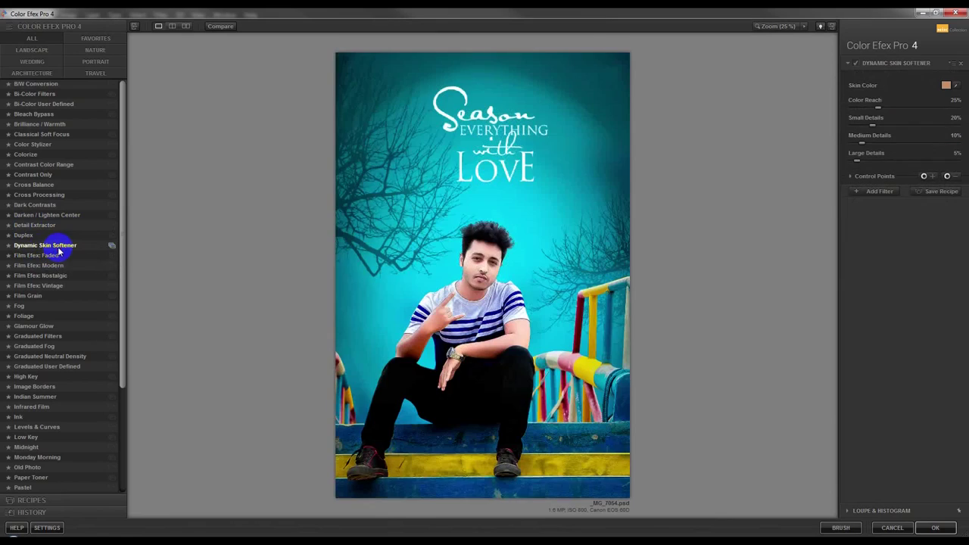
left_click(876, 194)
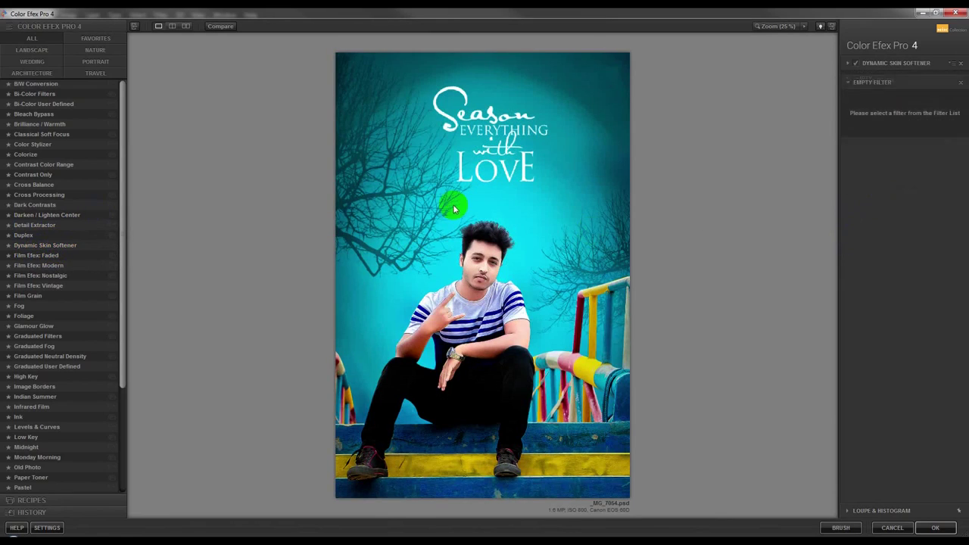
left_click(50, 196)
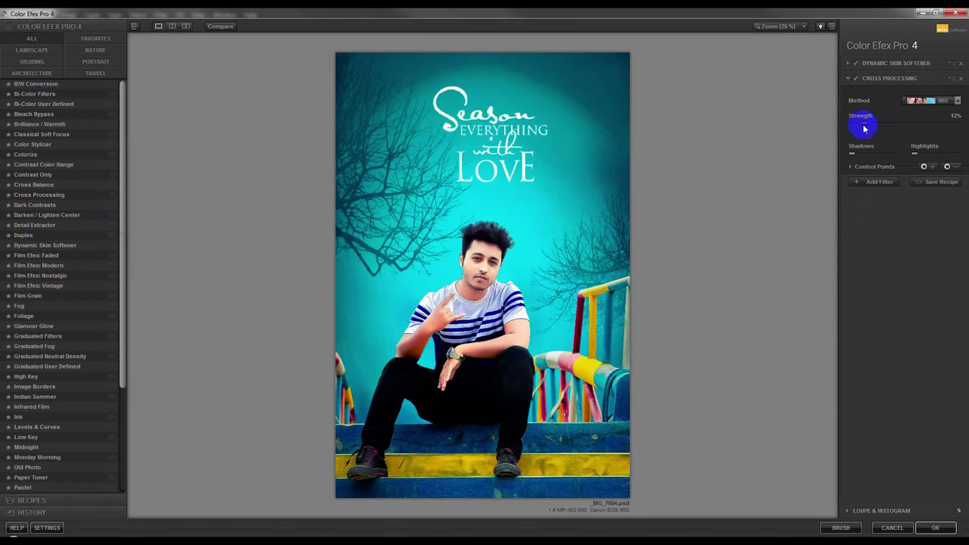
left_click(942, 522)
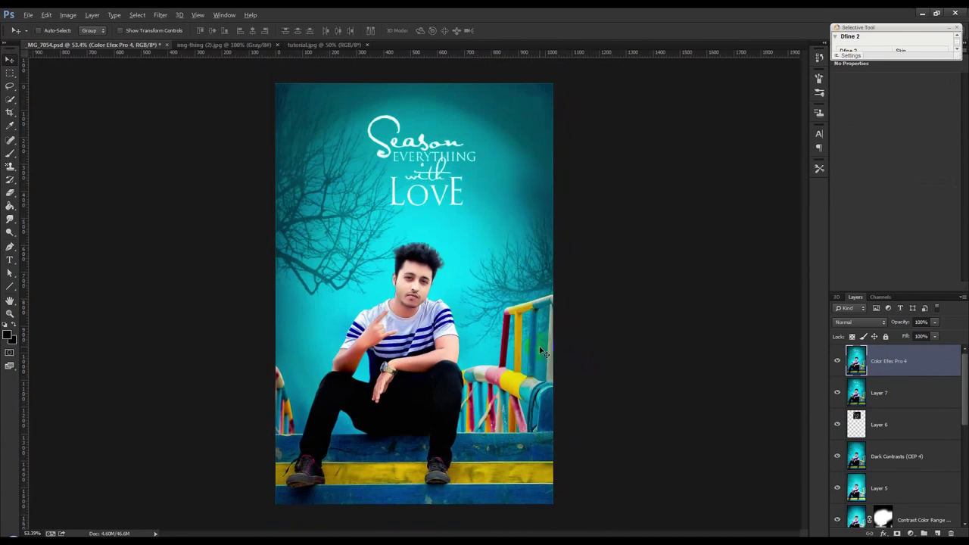
Close the img-thing (2) title image document.
left_click(314, 44)
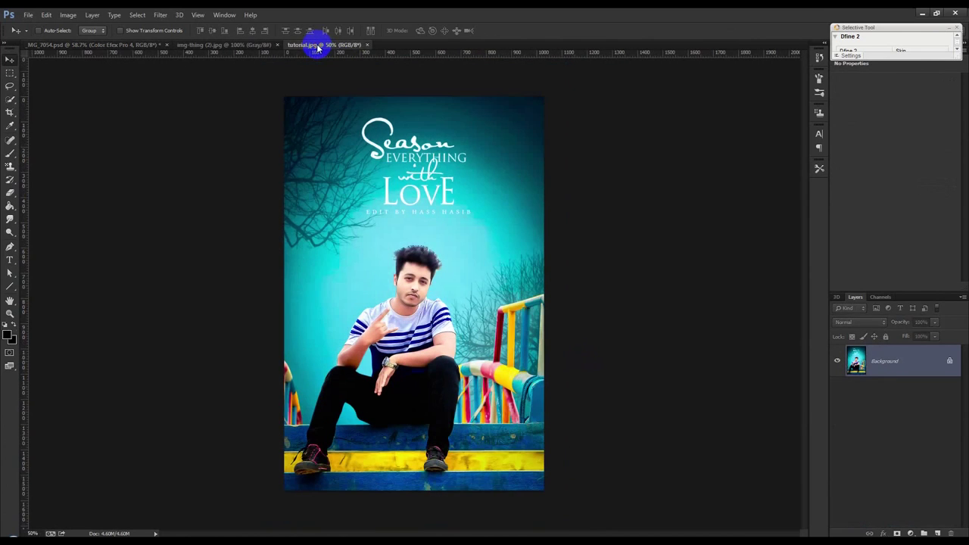
left_click(224, 44)
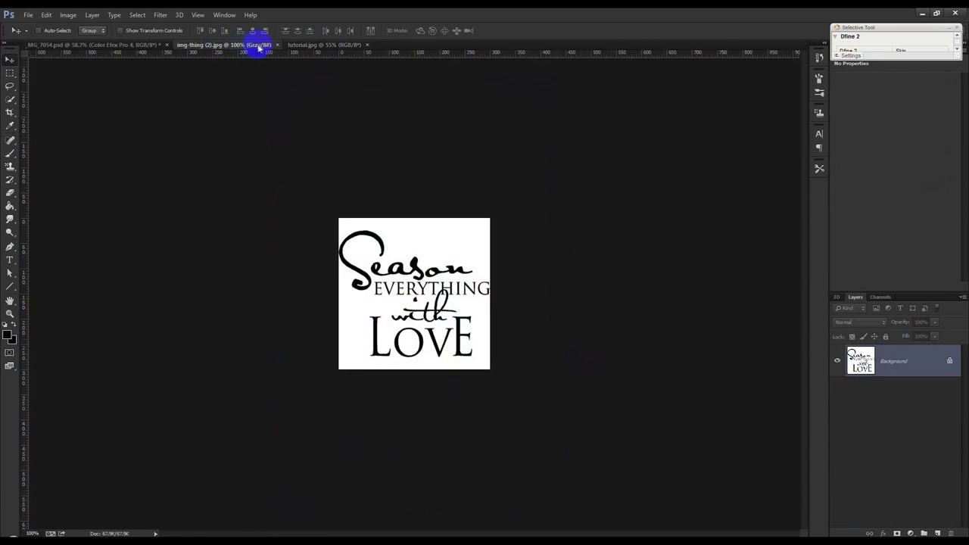
left_click(274, 45)
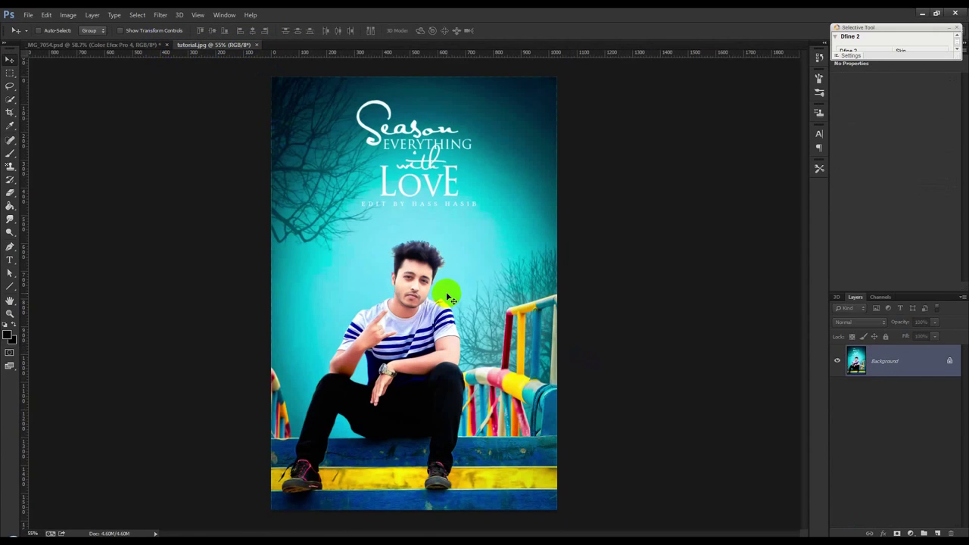
Compare the edited portrait with tutorial.jpg, then zoom around the finished tutorial.jpg poster.
left_click(139, 44)
left_click(219, 44)
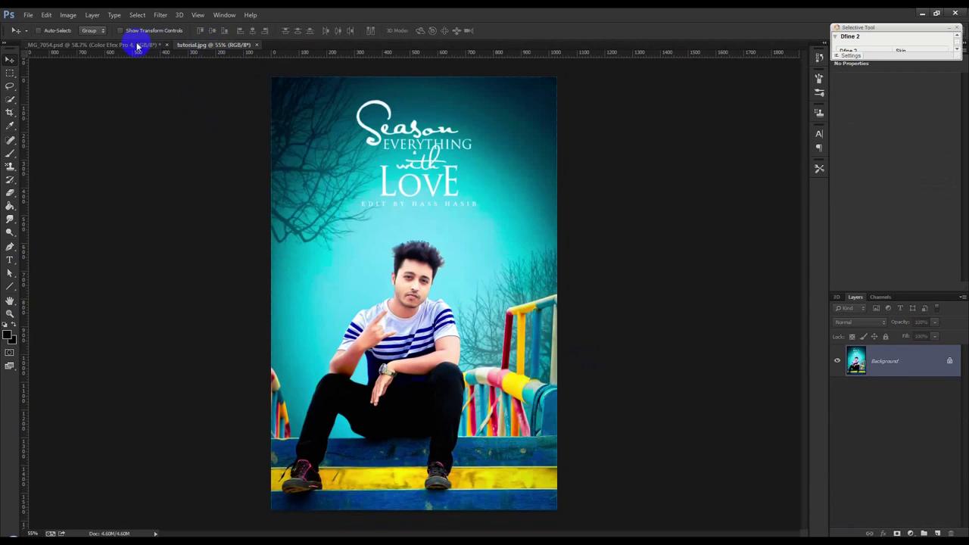
left_click(136, 45)
left_click(196, 44)
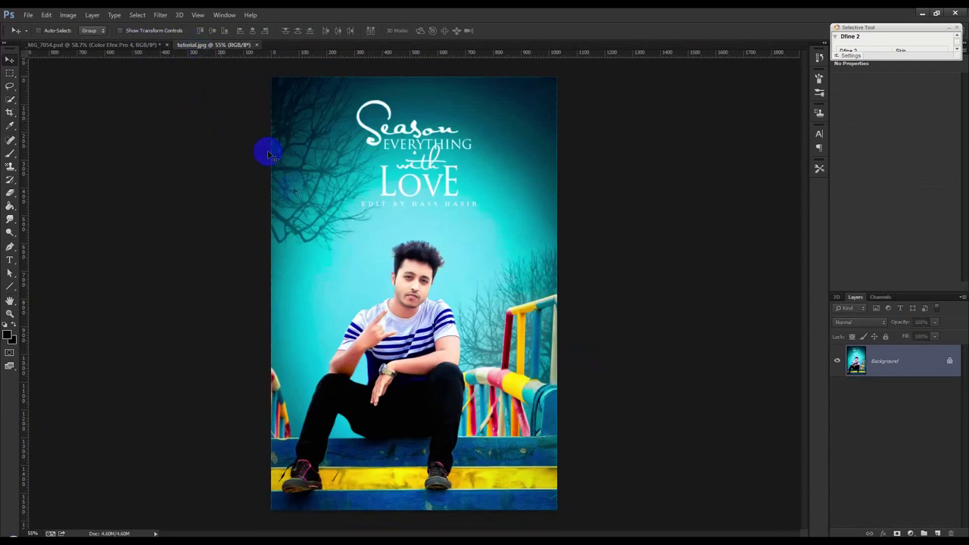
scroll(396, 243, "up", 1)
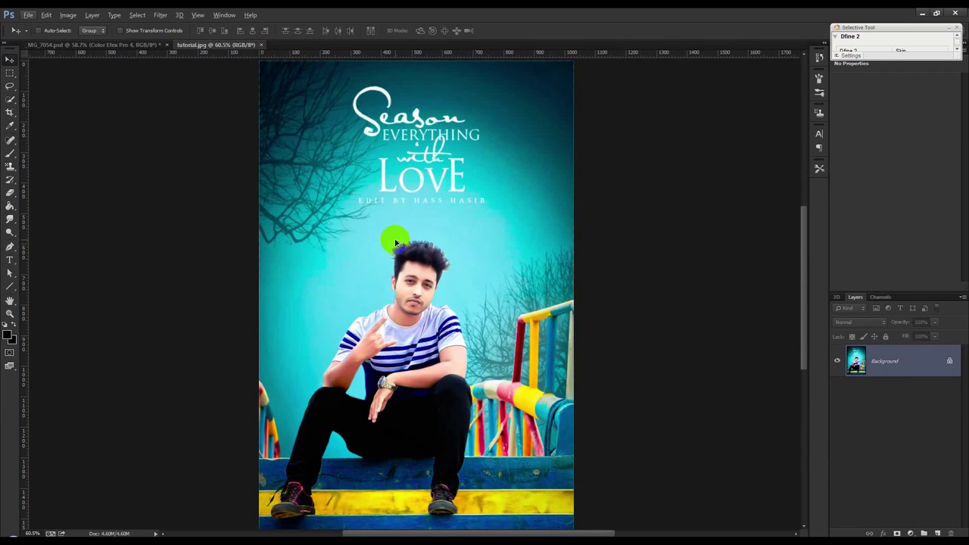
scroll(395, 243, "down", 1)
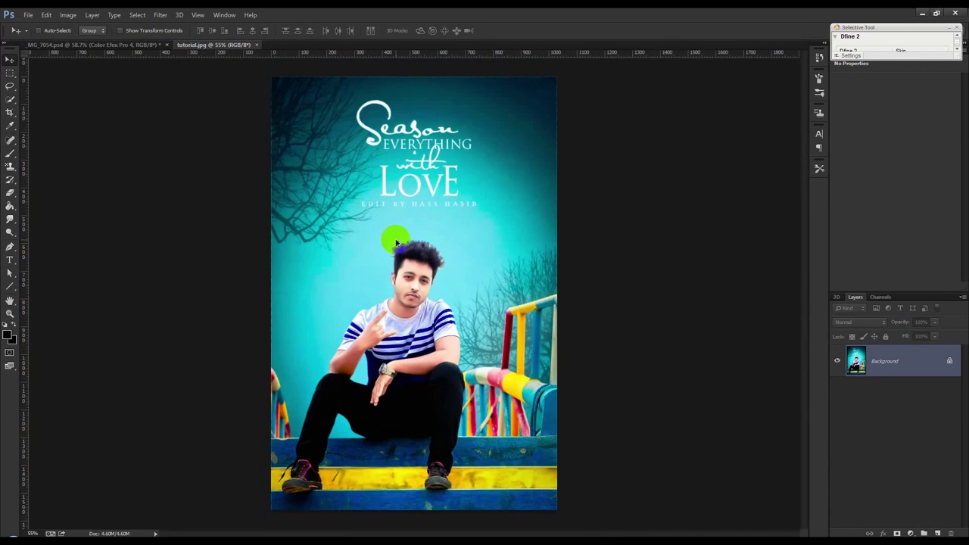
scroll(395, 243, "down", 1)
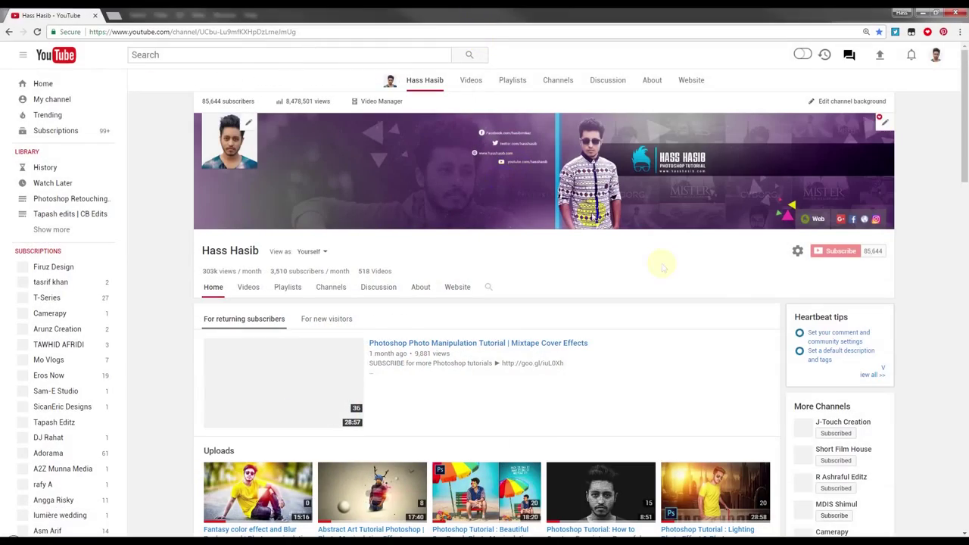
Browse the YouTube channel home page and click the gear icon beside Subscribe.
scroll(559, 320, "down", 3)
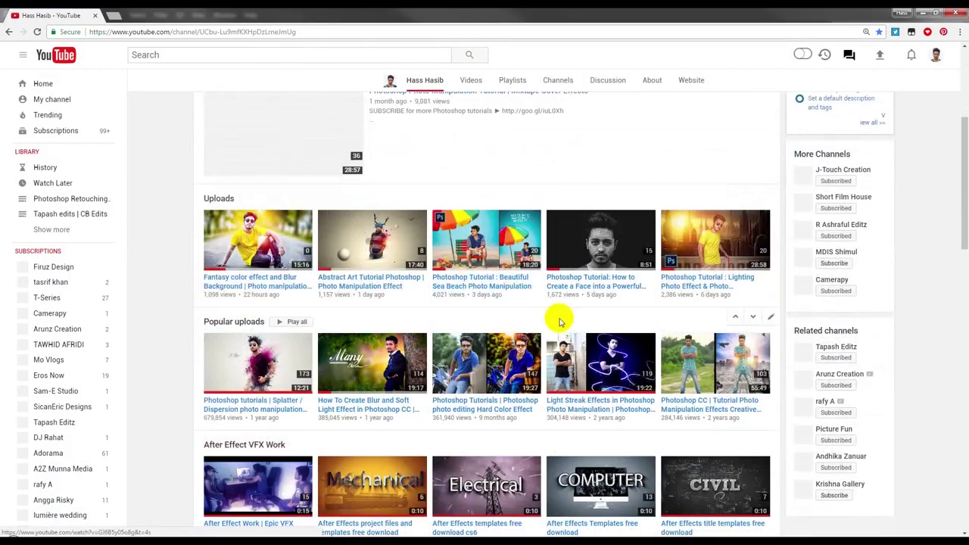
scroll(559, 325, "up", 3)
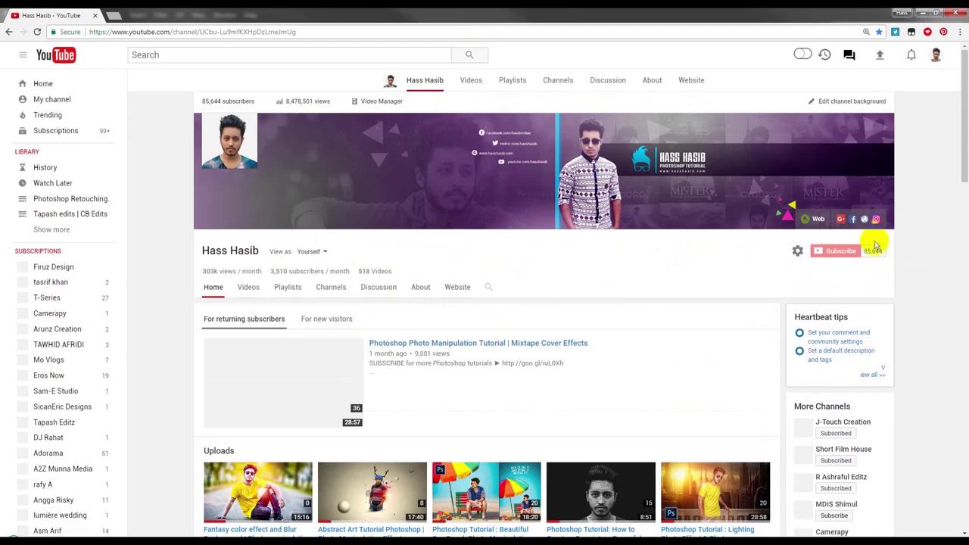
left_click(799, 252)
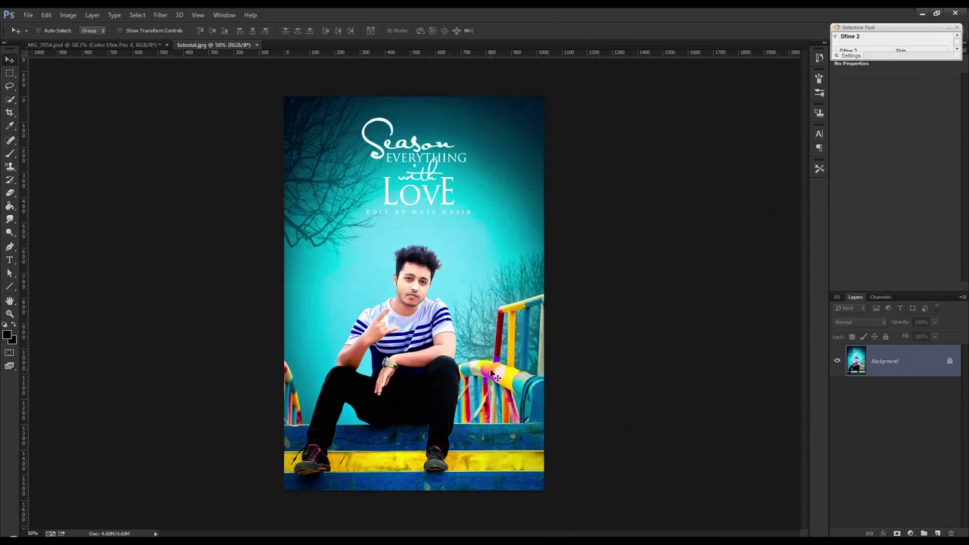
Open the 'Fantasy color effect and Blur Background' YouTube video.
left_click(552, 435)
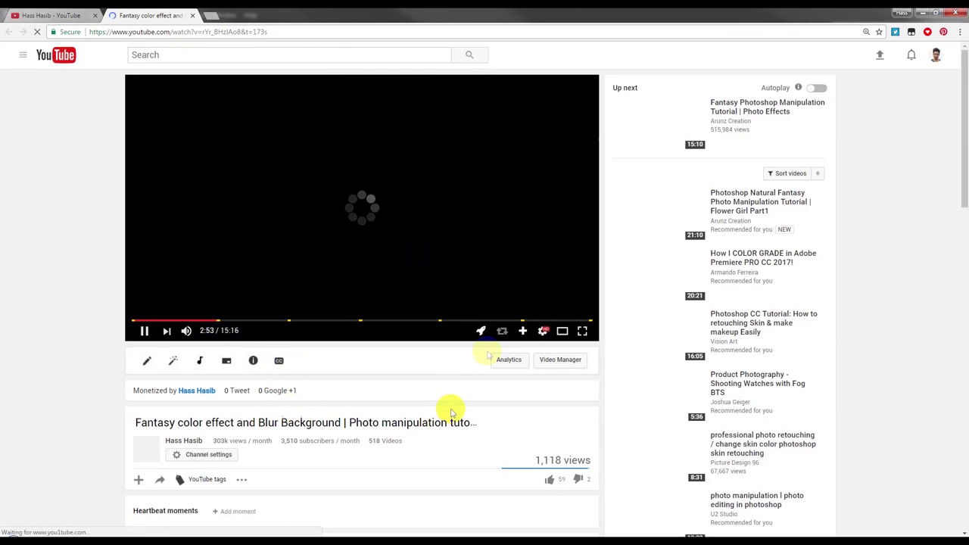
Pause the Fantasy color effect video and expand its full description.
left_click(414, 249)
scroll(317, 340, "down", 2)
scroll(318, 446, "down", 2)
scroll(371, 464, "down", 1)
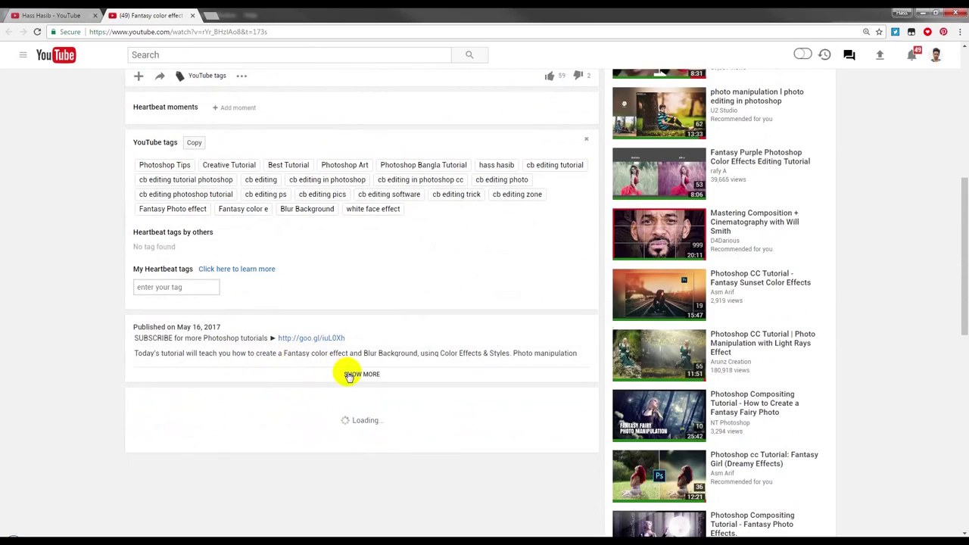
scroll(335, 400, "down", 1)
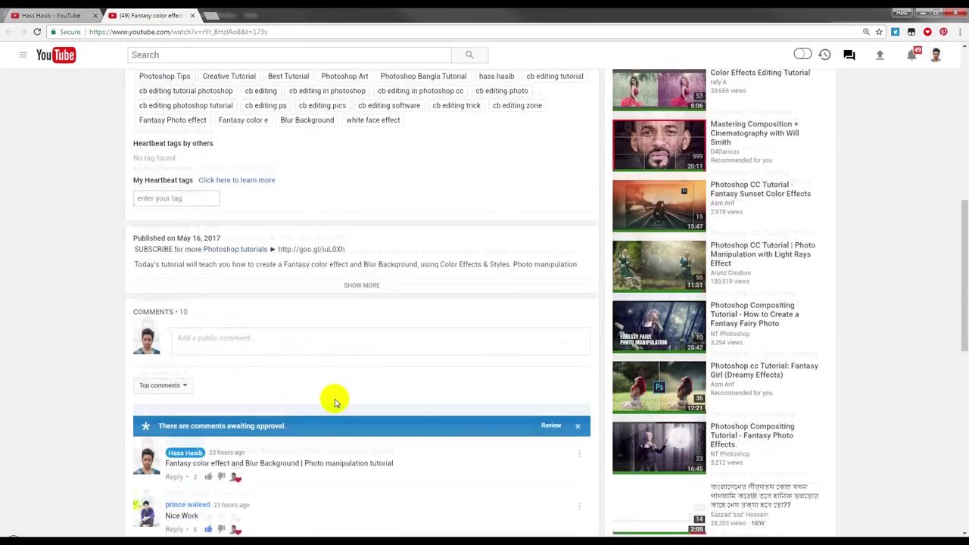
scroll(336, 402, "up", 2)
left_click(357, 422)
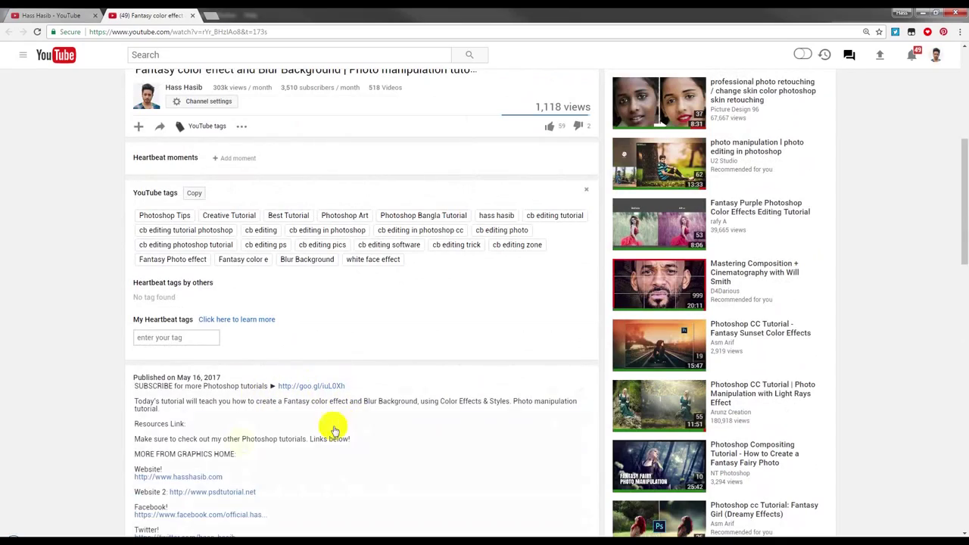
Scroll down to the comments and like two 'great work' comments.
scroll(202, 359, "down", 2)
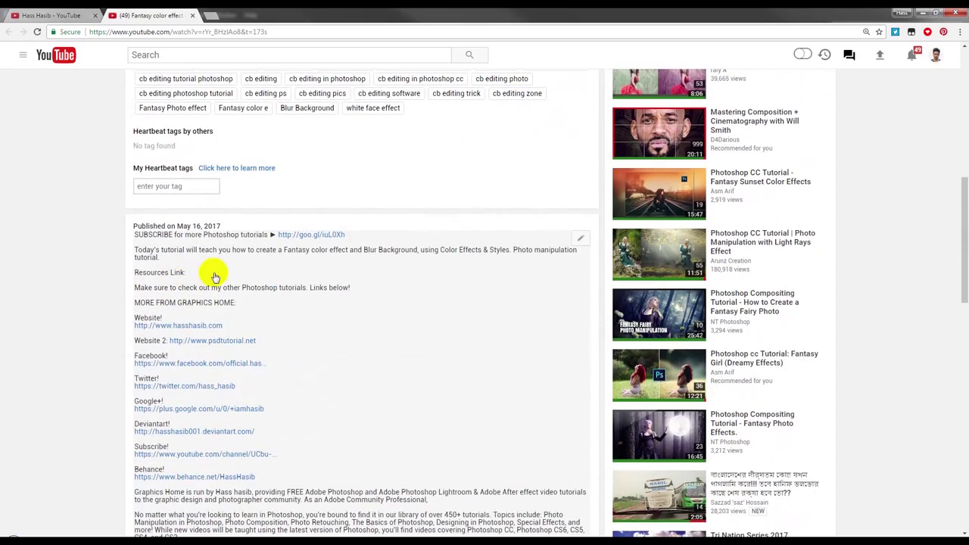
scroll(353, 271, "up", 8)
scroll(363, 295, "down", 3)
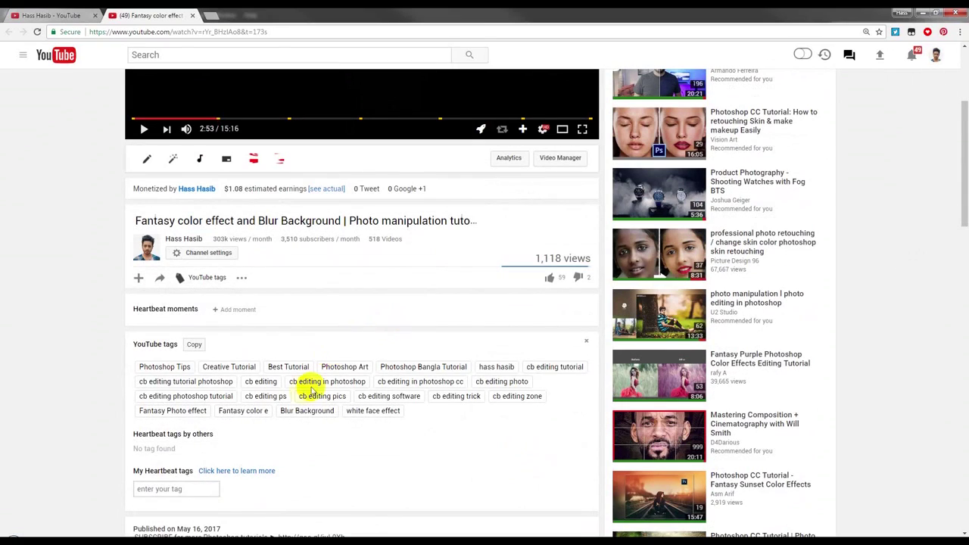
scroll(295, 386, "down", 1)
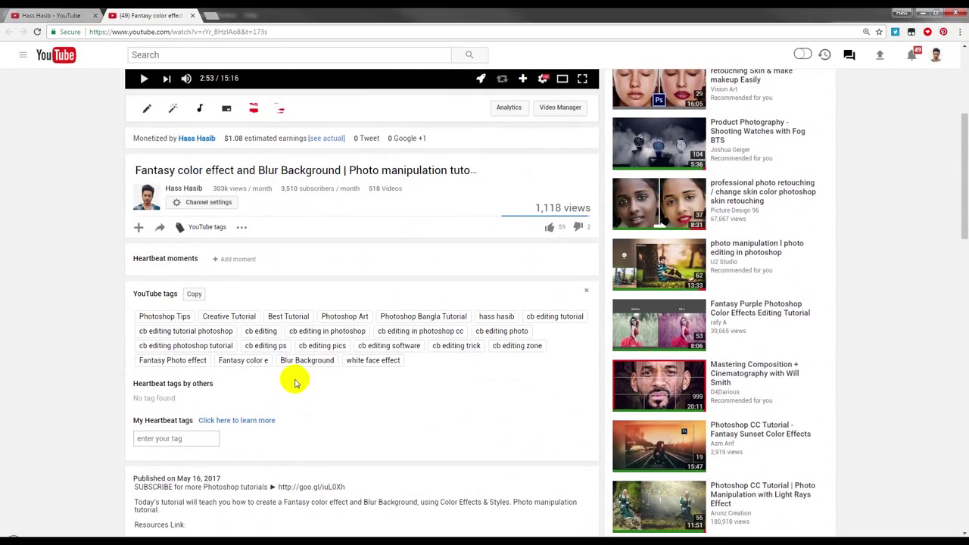
scroll(296, 383, "down", 1)
scroll(295, 383, "down", 2)
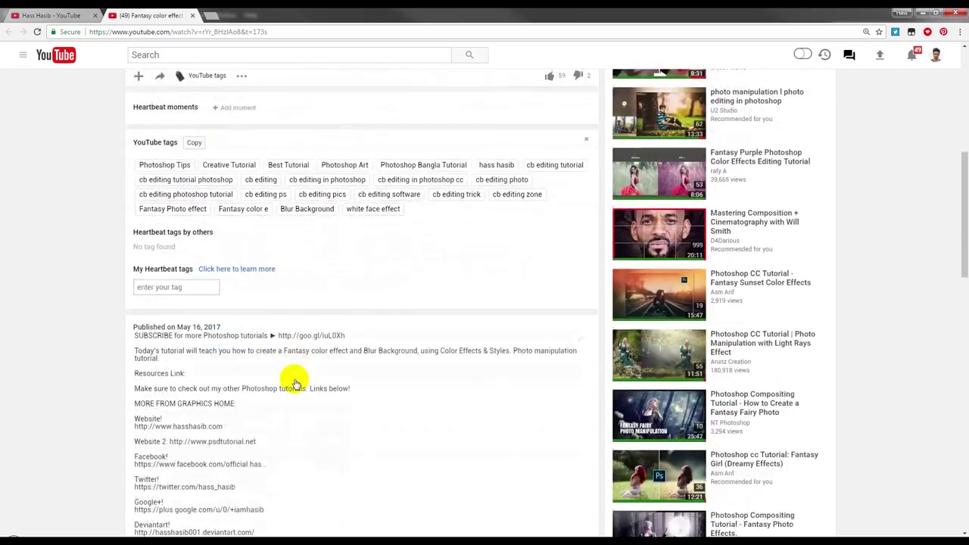
scroll(296, 384, "down", 2)
scroll(295, 378, "down", 5)
scroll(295, 376, "down", 1)
scroll(318, 318, "down", 3)
scroll(277, 340, "down", 4)
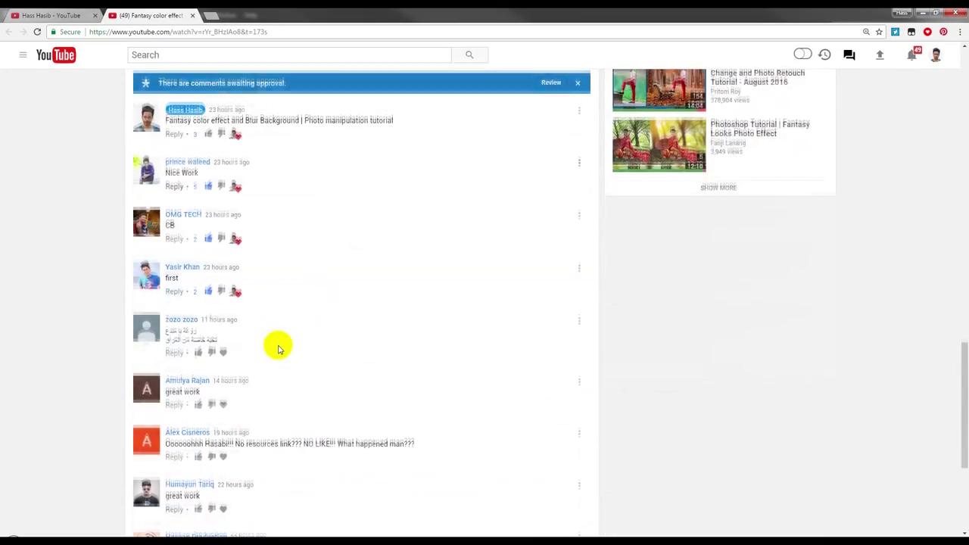
scroll(242, 366, "down", 1)
left_click(198, 352)
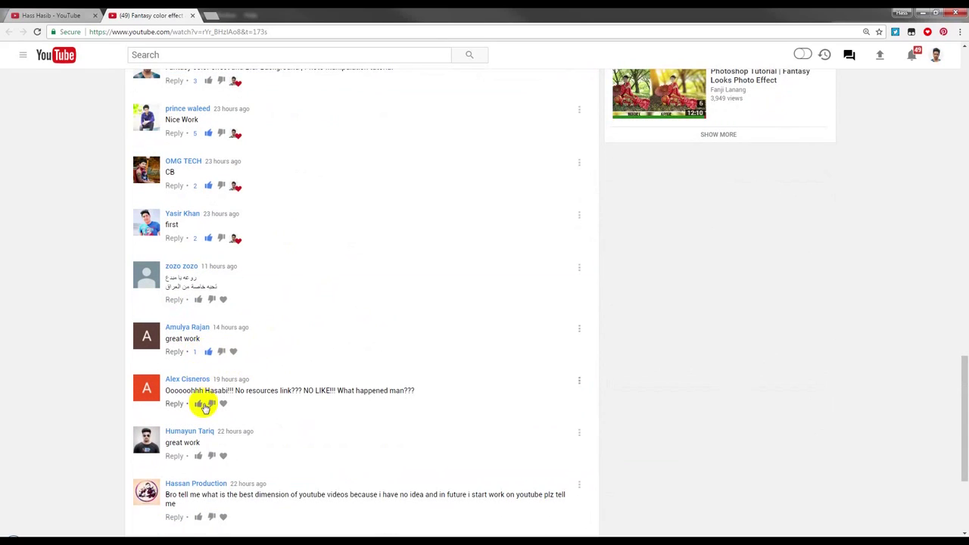
left_click(199, 457)
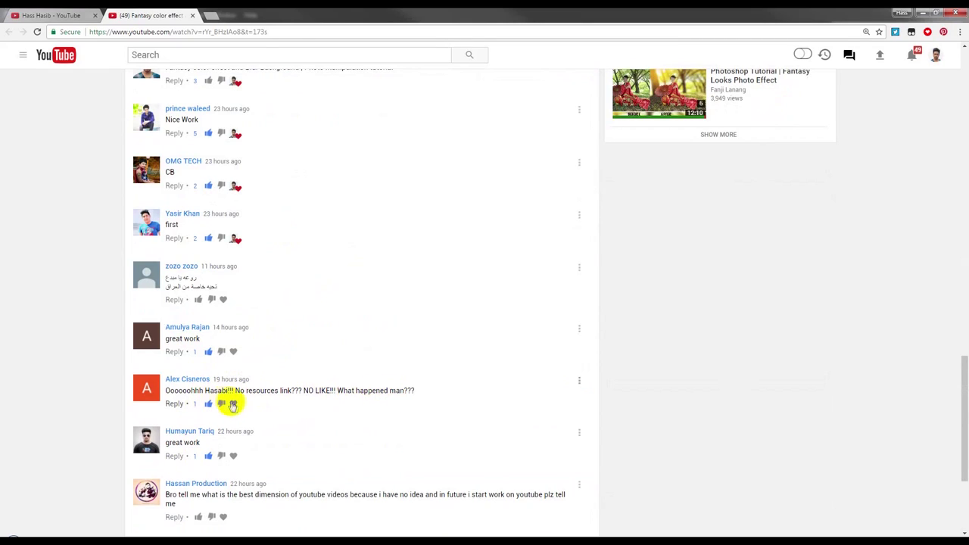
Reply 'ok man i will share' to the resources-link comment, then scroll back up.
left_click(175, 403)
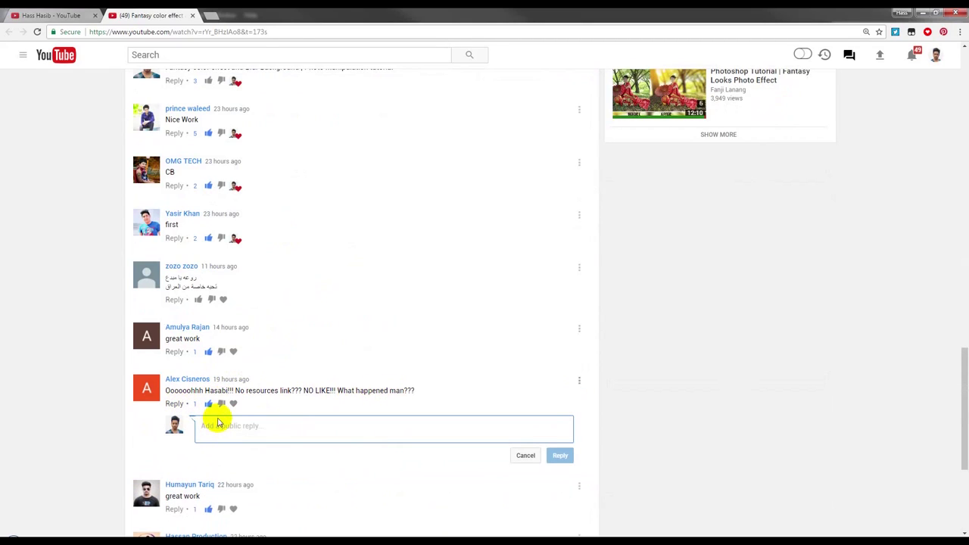
type("ok man i will share")
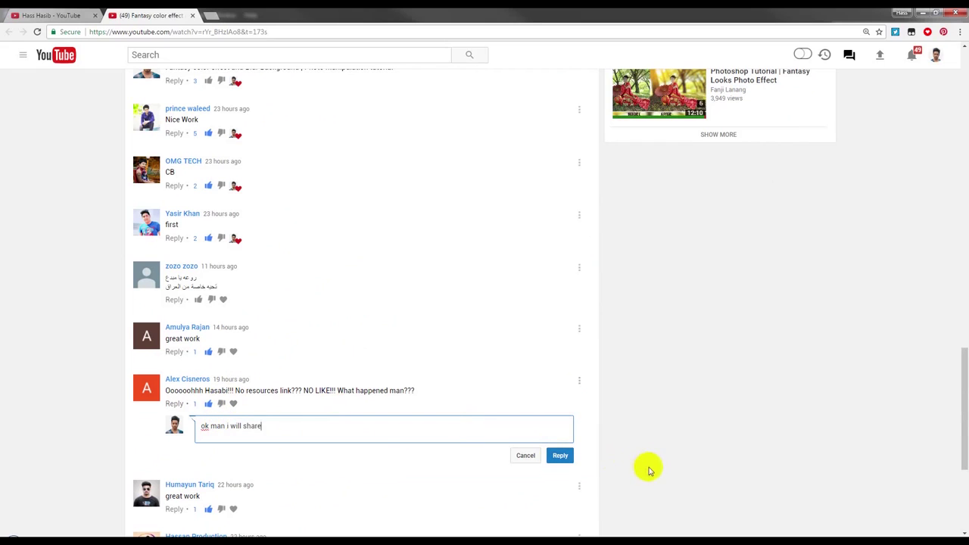
left_click(561, 457)
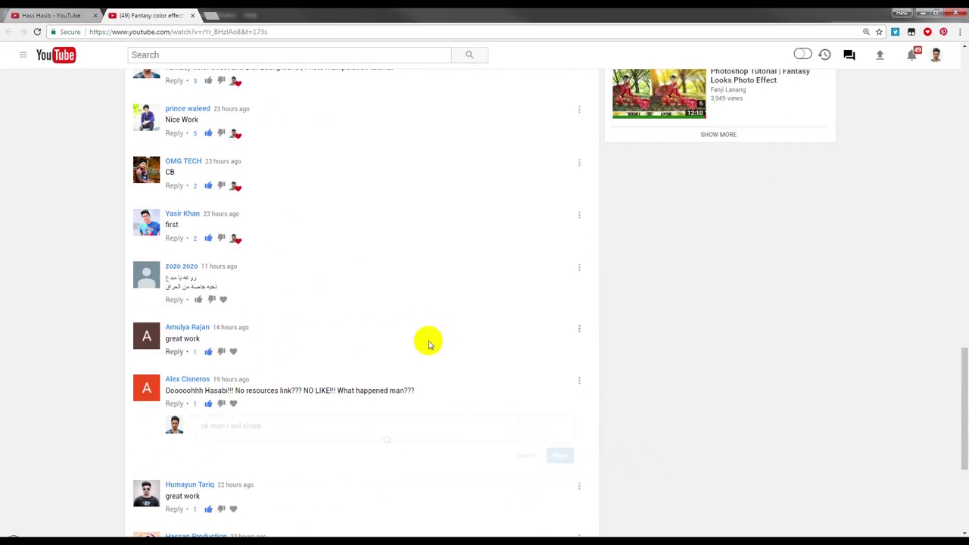
scroll(428, 345, "down", 3)
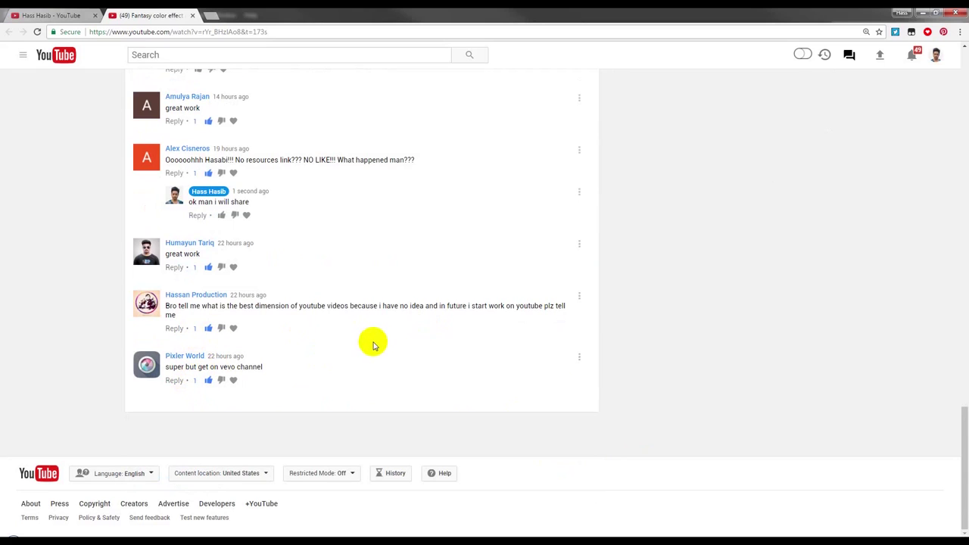
scroll(371, 346, "up", 3)
scroll(369, 349, "up", 3)
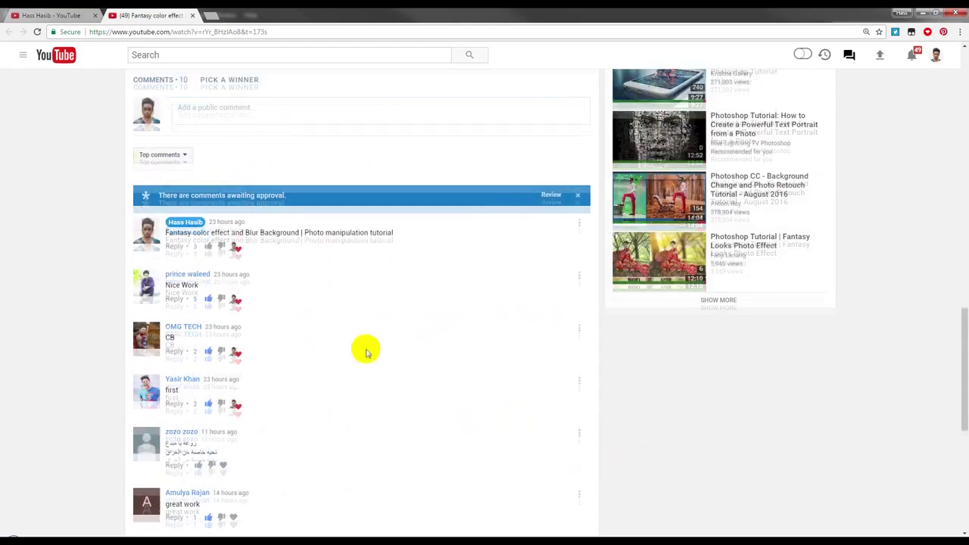
scroll(367, 351, "up", 2)
scroll(367, 351, "up", 2)
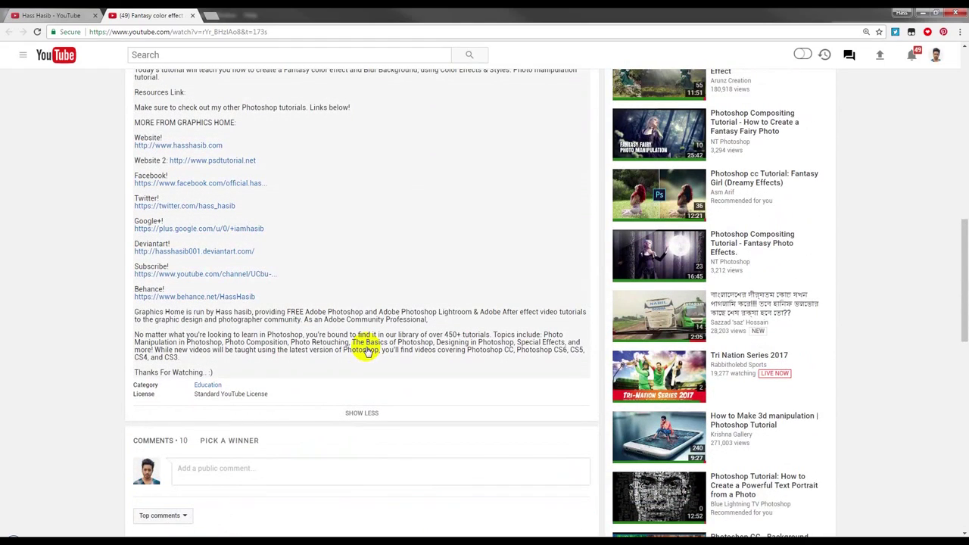